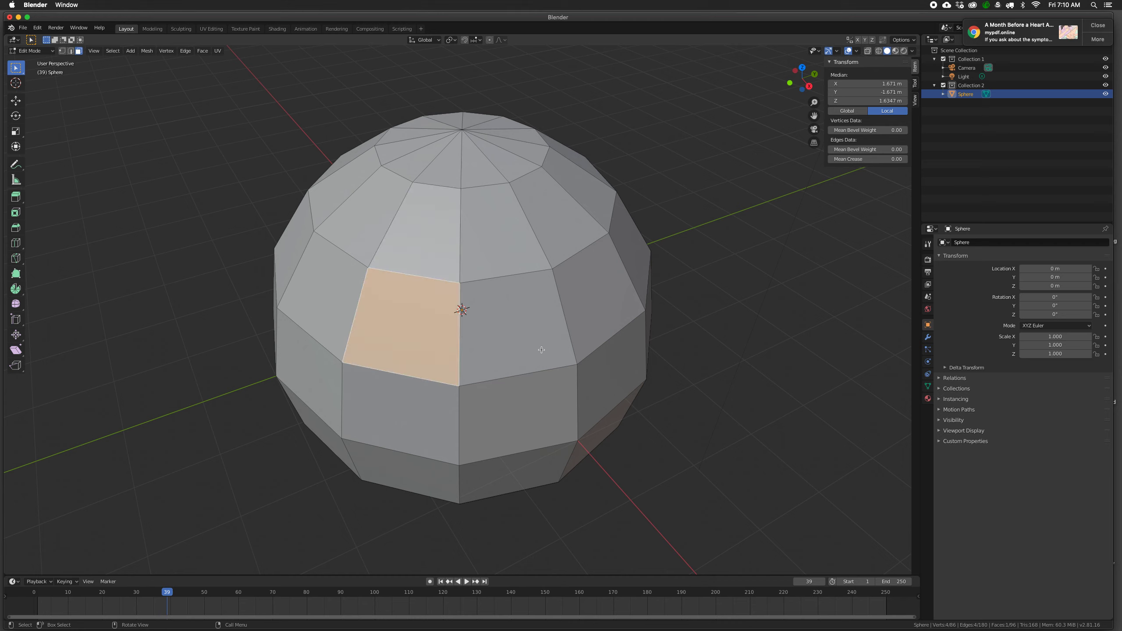
- Select individual faces one at a time around the upper half of the sphere, ending with the upper front face
{"action": "left_click", "coordinate": [576, 323]}
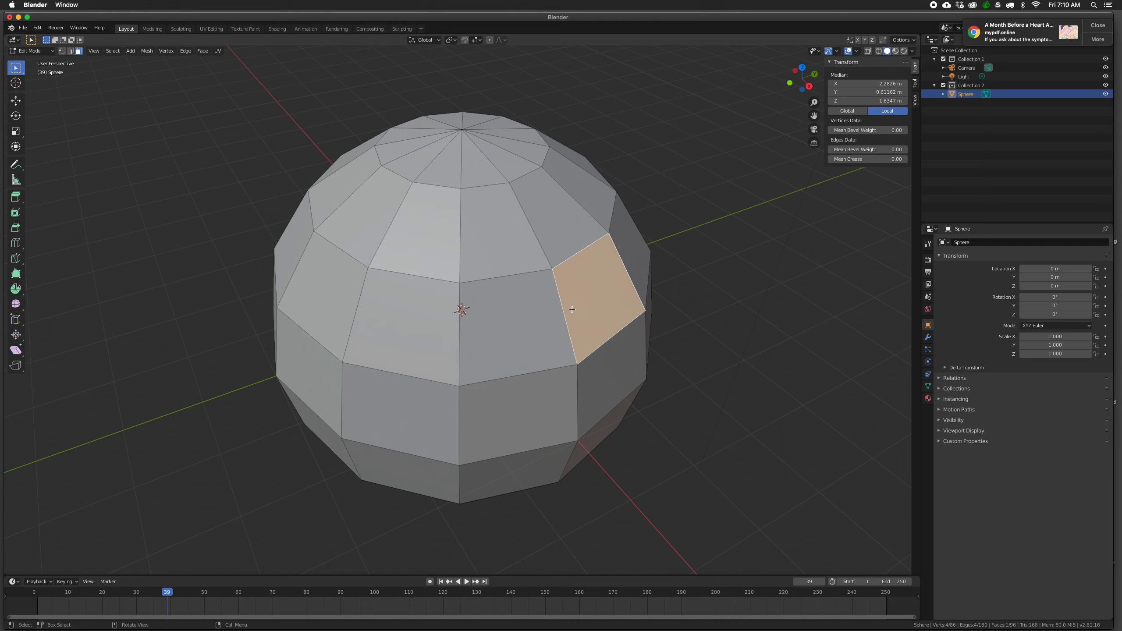
{"action": "left_click", "coordinate": [553, 241]}
{"action": "left_click", "coordinate": [499, 246]}
{"action": "left_click", "coordinate": [390, 247]}
{"action": "left_click", "coordinate": [368, 230]}
{"action": "left_click", "coordinate": [340, 275]}
{"action": "mouse_move", "coordinate": [340, 276]}
{"action": "middle_mouse_down"}
{"action": "mouse_move", "coordinate": [372, 276]}
{"action": "mouse_move", "coordinate": [344, 294]}
{"action": "middle_mouse_up"}
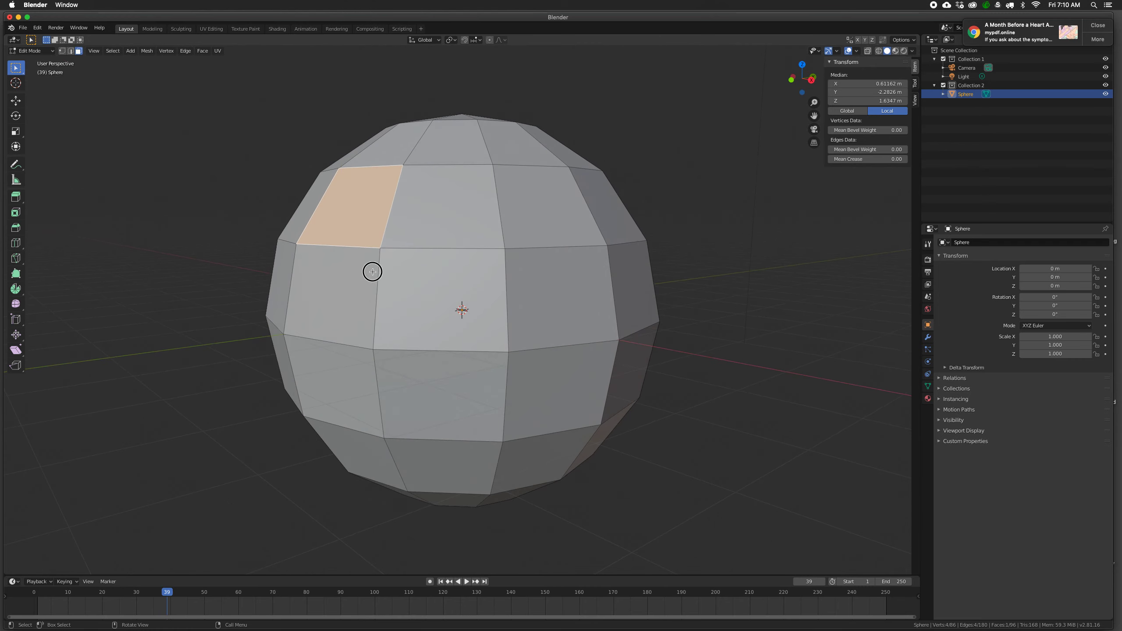
{"action": "left_click", "coordinate": [336, 301]}
{"action": "left_click", "coordinate": [544, 305]}
{"action": "left_click", "coordinate": [427, 233]}
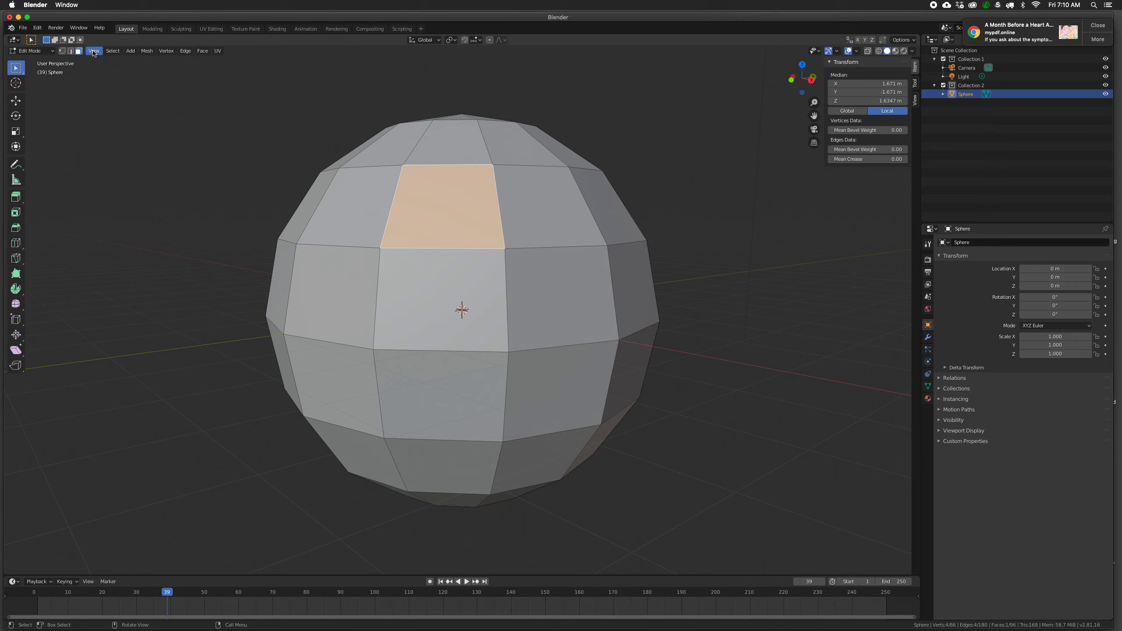
- Cycle the mesh selection mode through vertex, edge and face, ending in edge selection
{"action": "left_click", "coordinate": [62, 51]}
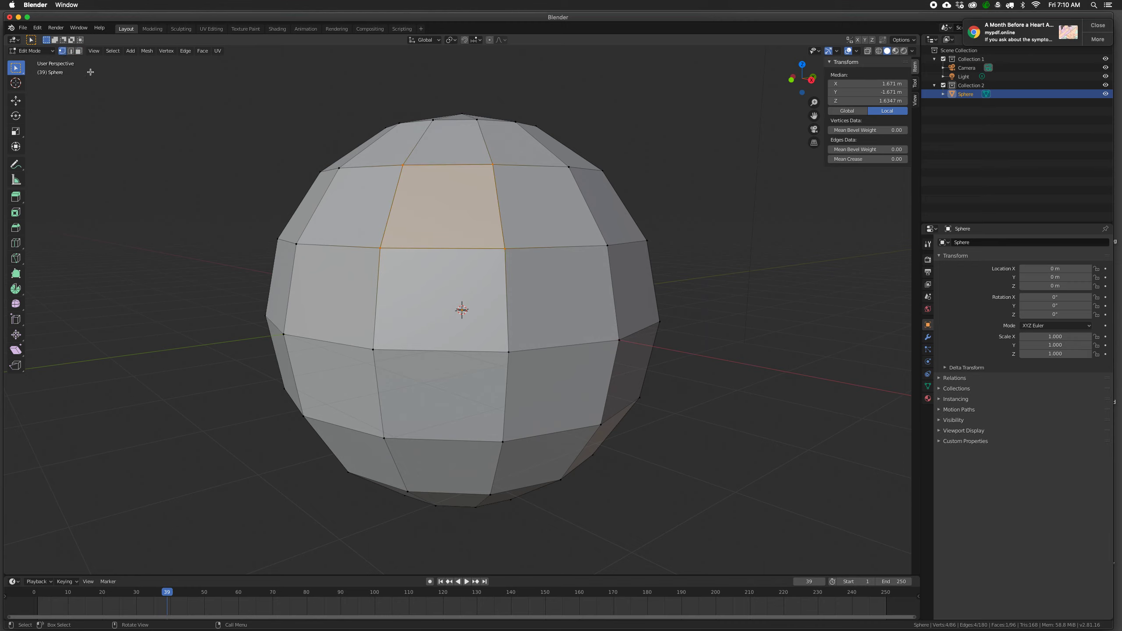
{"action": "left_click", "coordinate": [71, 51]}
{"action": "left_click", "coordinate": [78, 52]}
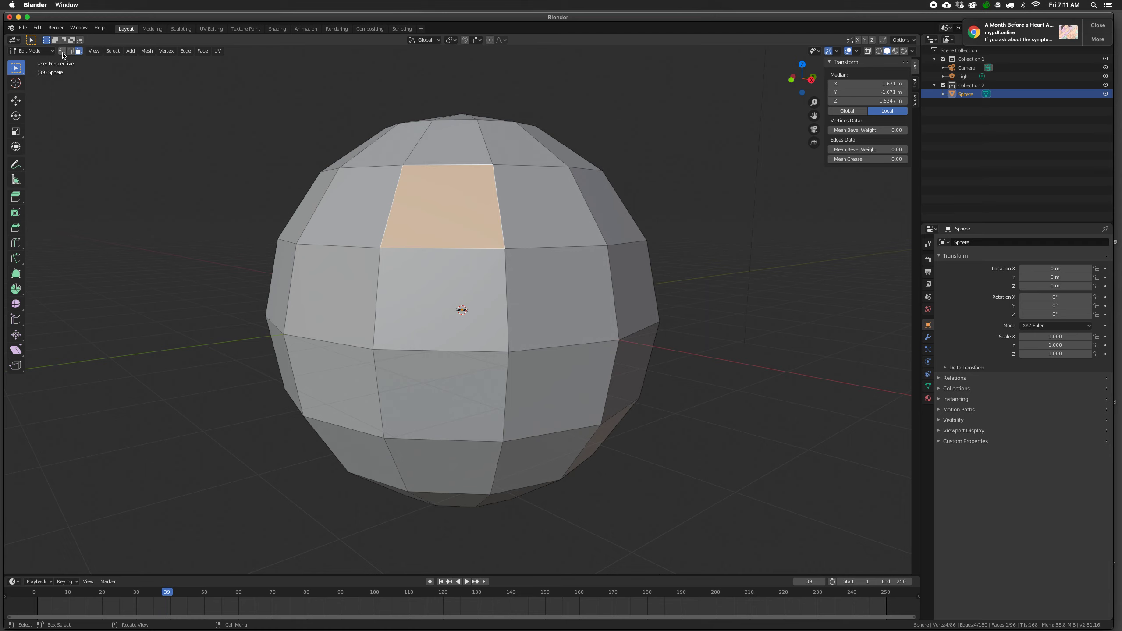
{"action": "left_click", "coordinate": [64, 52]}
{"action": "left_click", "coordinate": [71, 51]}
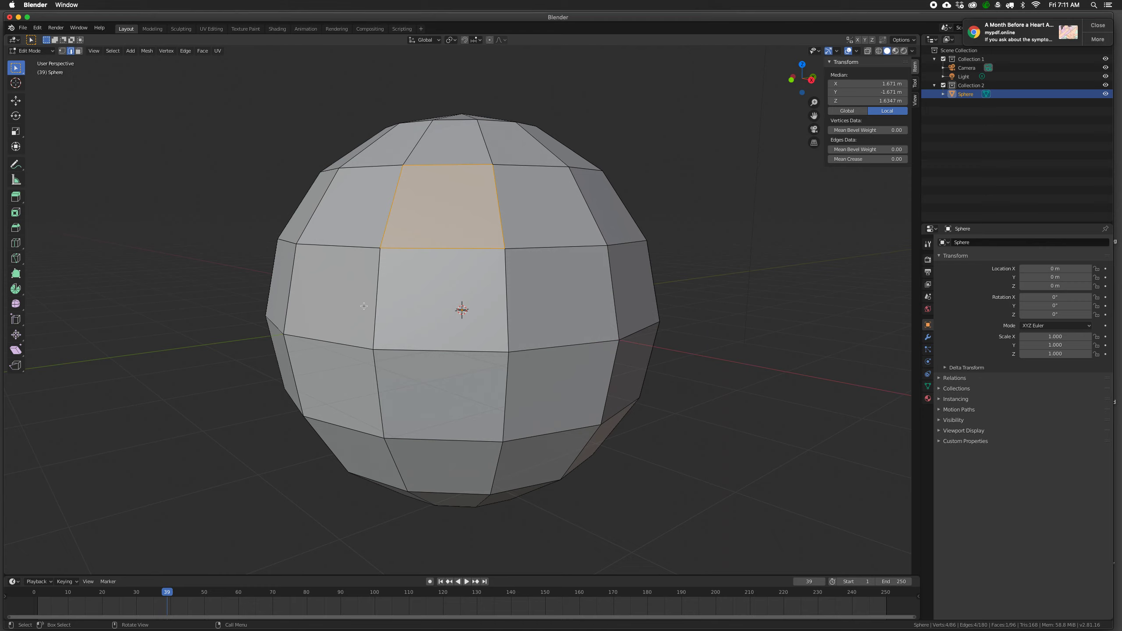
- Alternate between vertex and edge selection modes and select the vertical edge beside the large front face
{"action": "key", "text": "1"}
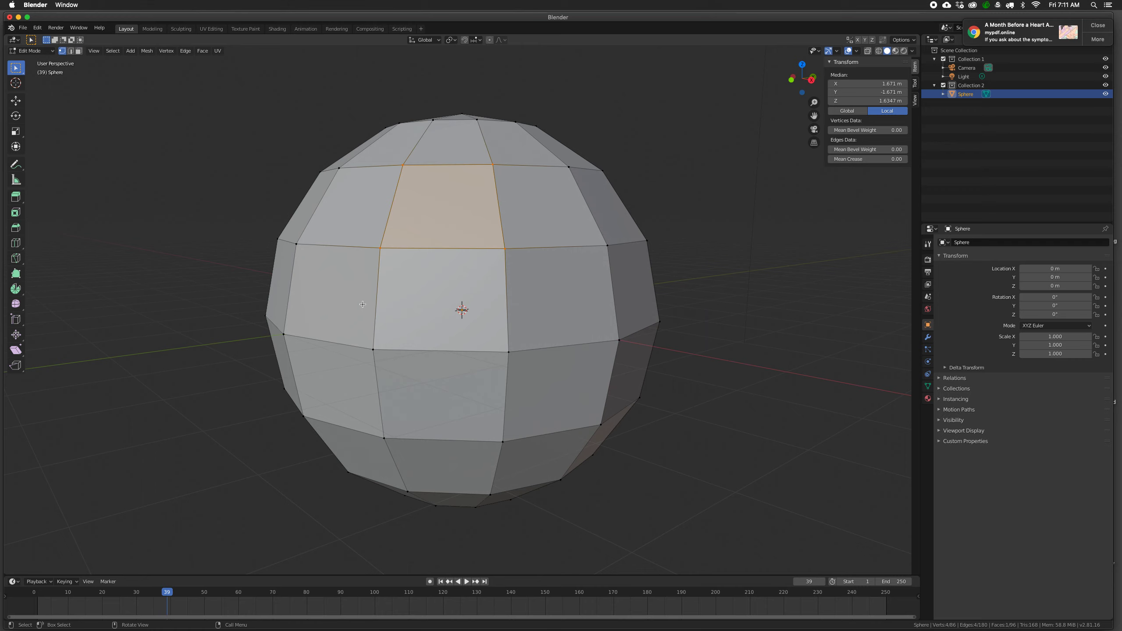
{"action": "key", "text": "2"}
{"action": "left_click", "coordinate": [361, 302]}
{"action": "key", "text": "1"}
{"action": "key", "text": "2"}
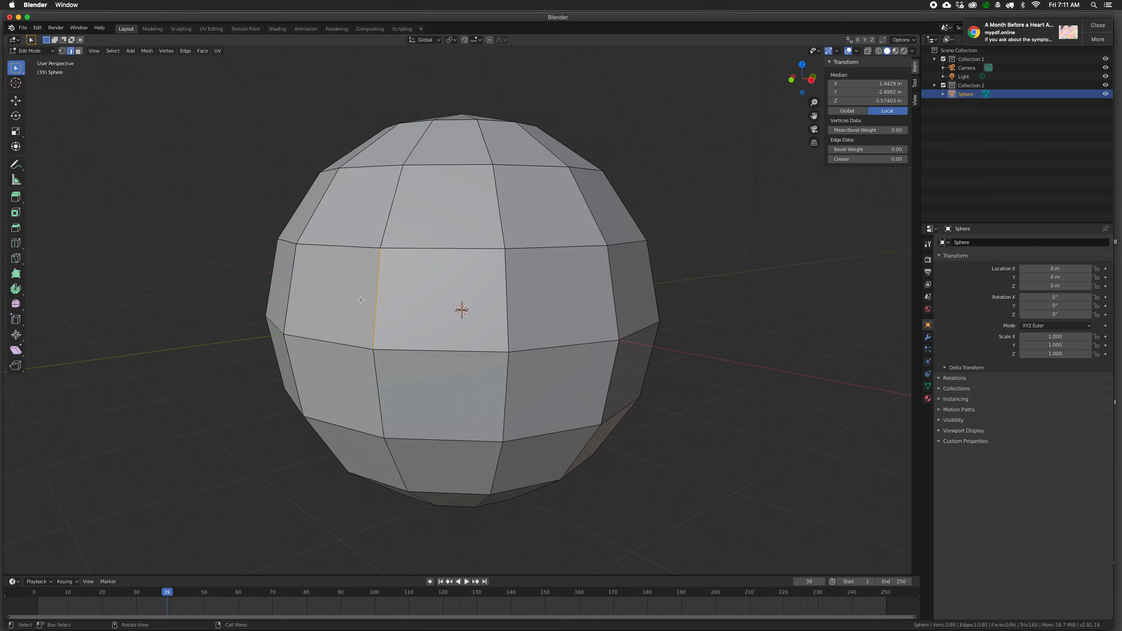
- Switch to face selection and select the large front face, followed by the face directly above it
{"action": "key", "text": "3"}
{"action": "left_click", "coordinate": [360, 300]}
{"action": "left_click", "coordinate": [427, 287]}
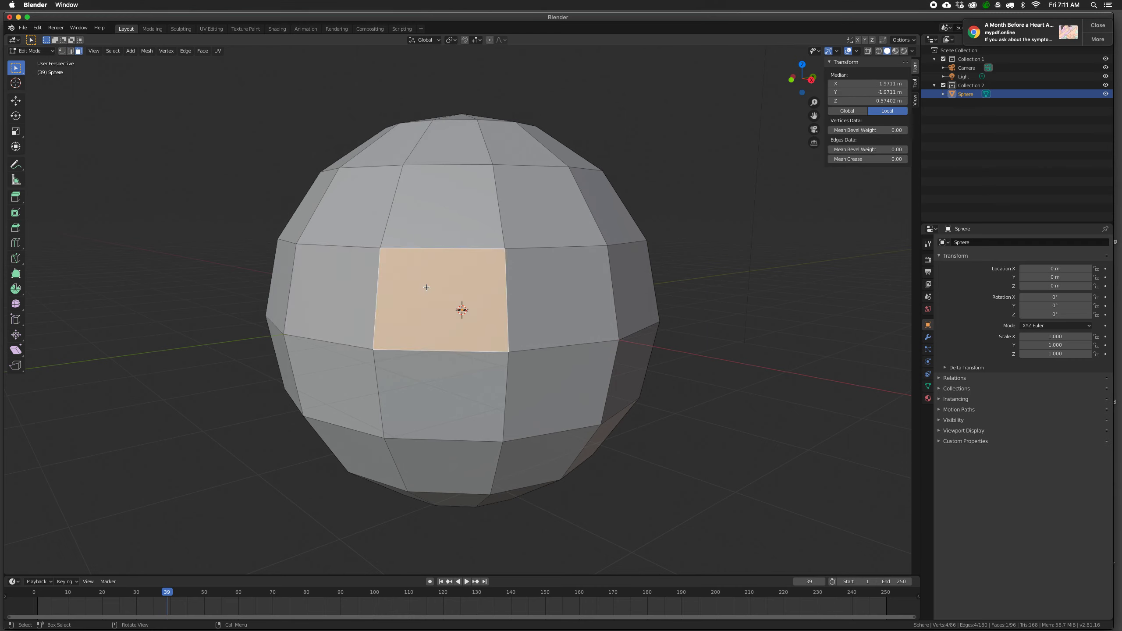
{"action": "left_click", "coordinate": [437, 239]}
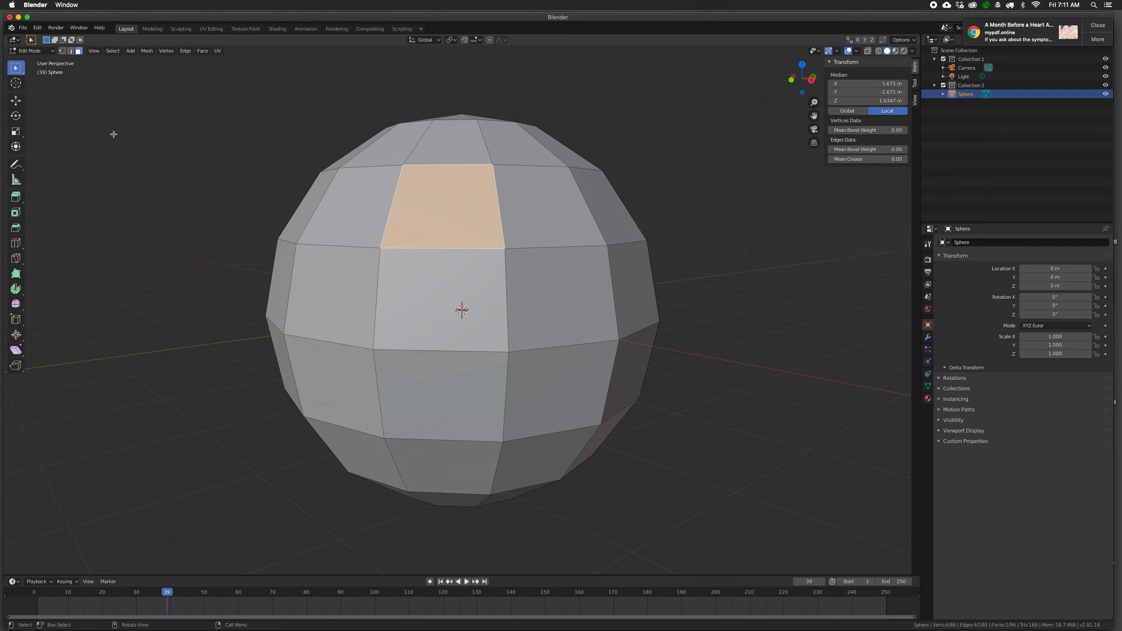
- Clear the selection in vertex selection mode, and switch to Object Mode and back to Edit Mode
{"action": "key", "text": "1"}
{"action": "left_click", "coordinate": [394, 288]}
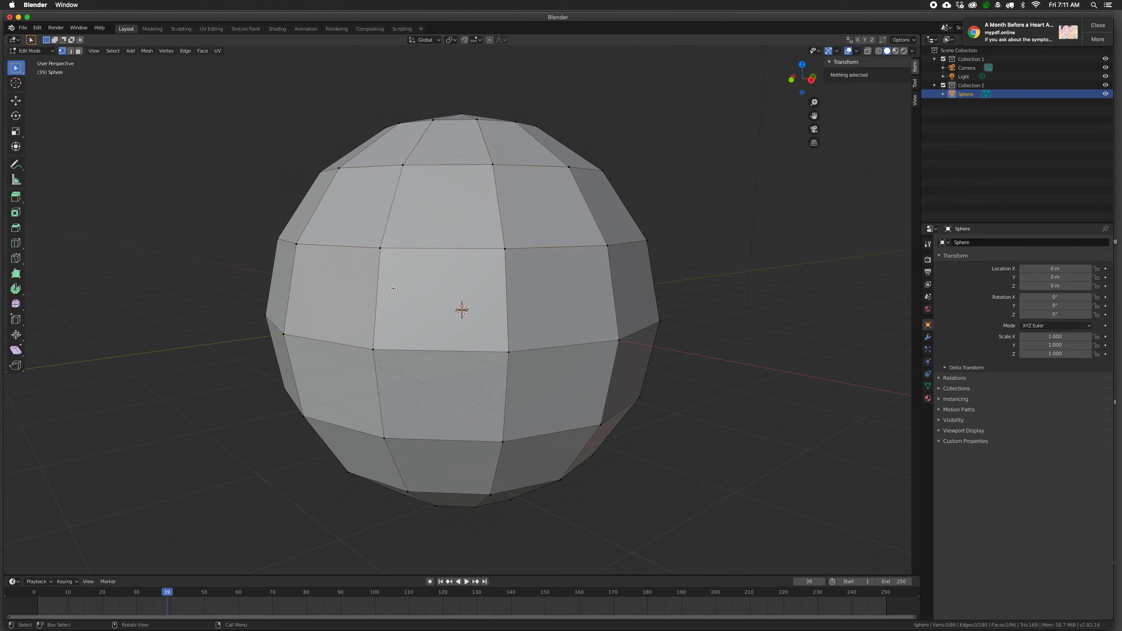
{"action": "middle_click_drag", "start_coordinate": [395, 424], "coordinate": [391, 428]}
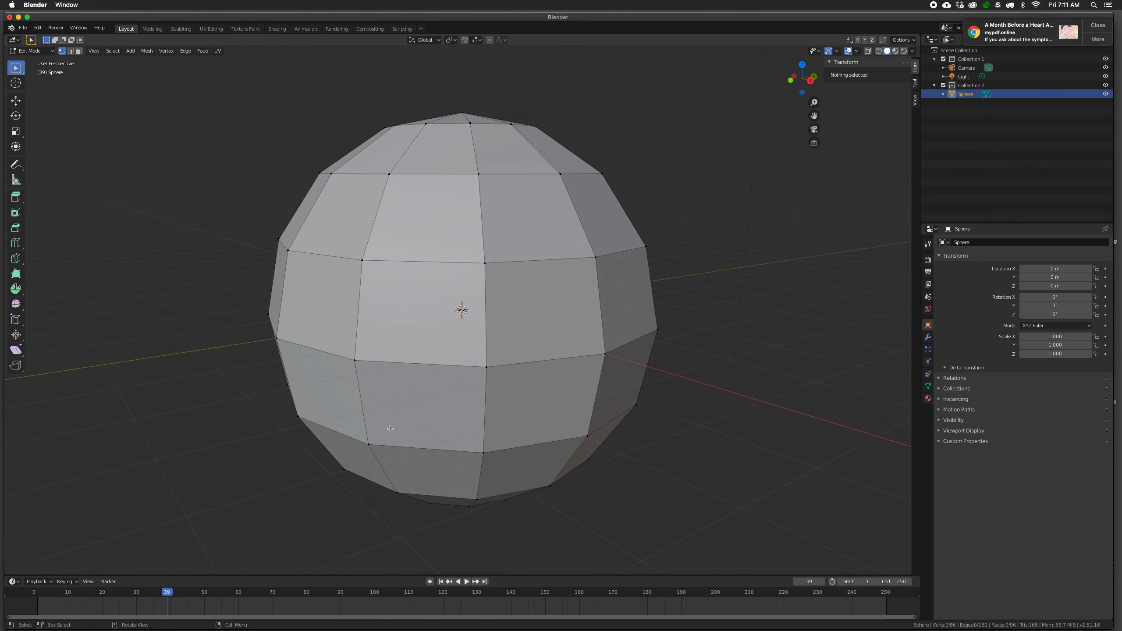
{"action": "middle_click_drag", "start_coordinate": [418, 391], "coordinate": [411, 400]}
{"action": "key", "text": "Tab"}
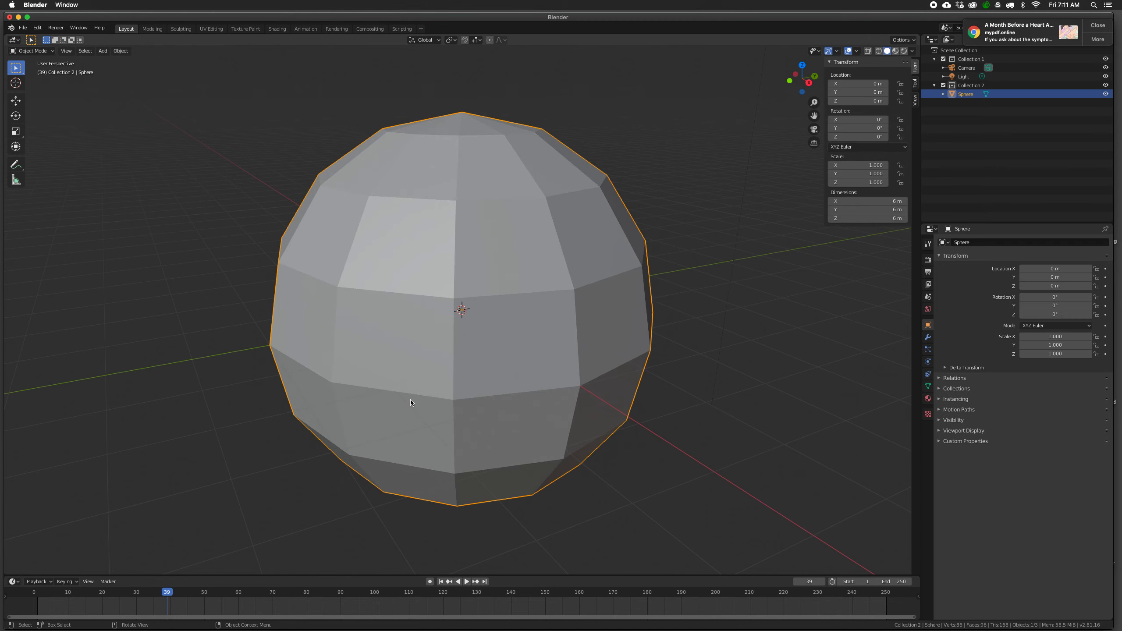
{"action": "key", "text": "Tab"}
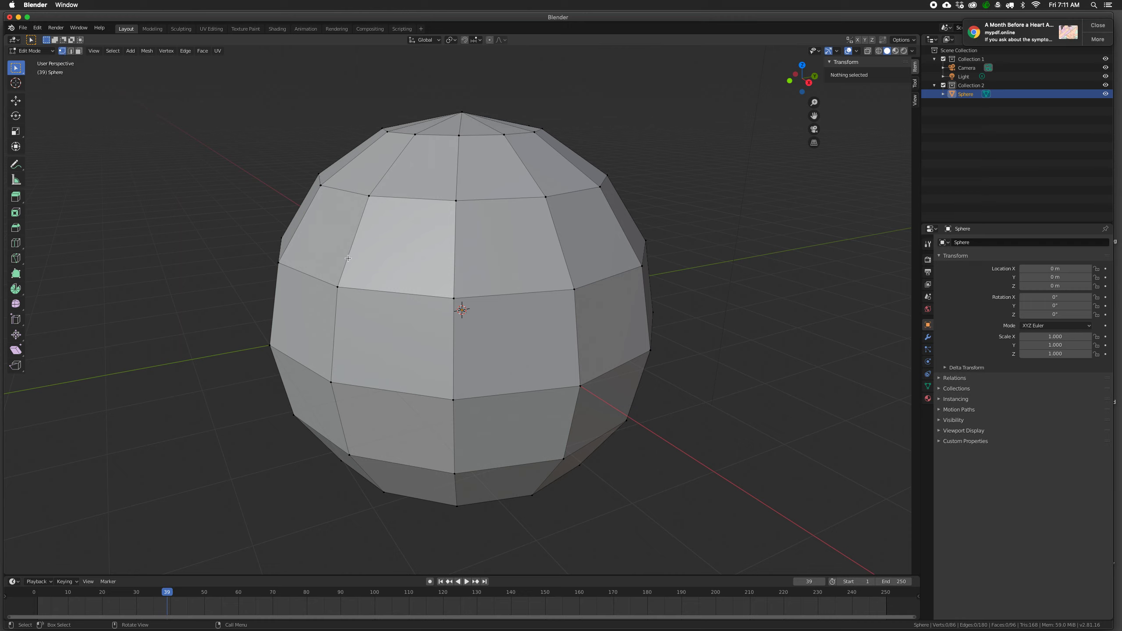
- Select a vertex on the ring above the sphere's middle, try constraining its move to X and Y, and raise it about 0.286 m along Z
{"action": "left_click", "coordinate": [344, 285]}
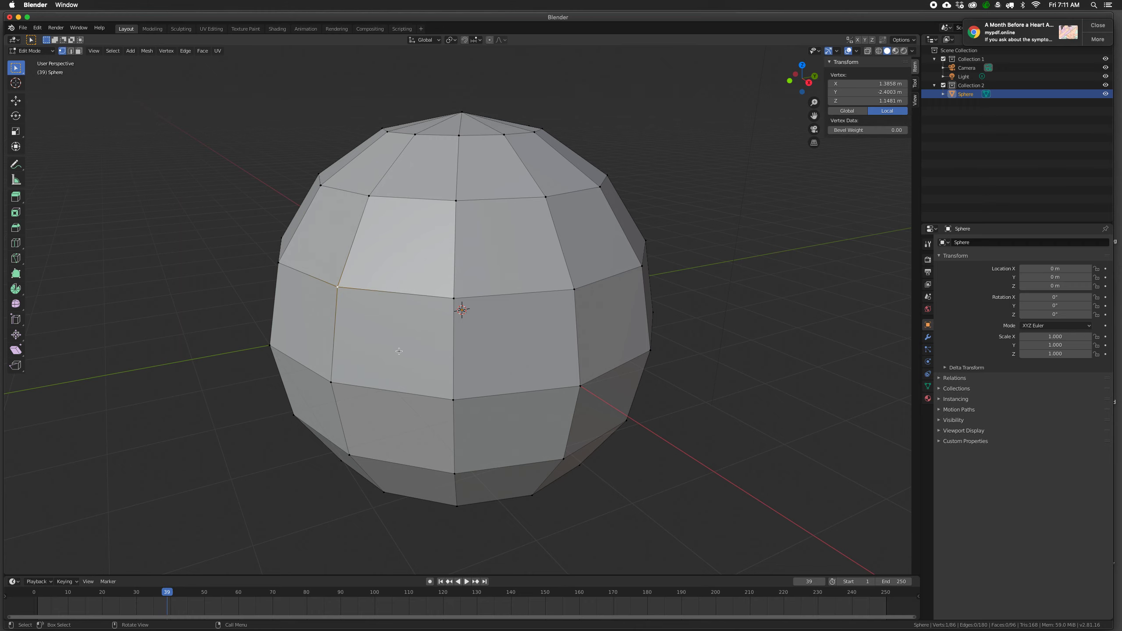
{"action": "scroll", "coordinate": [398, 351], "scroll_direction": "down", "scroll_amount": 1}
{"action": "middle_click_drag", "start_coordinate": [381, 340], "coordinate": [394, 319]}
{"action": "scroll", "coordinate": [399, 332], "scroll_direction": "up", "scroll_amount": 3}
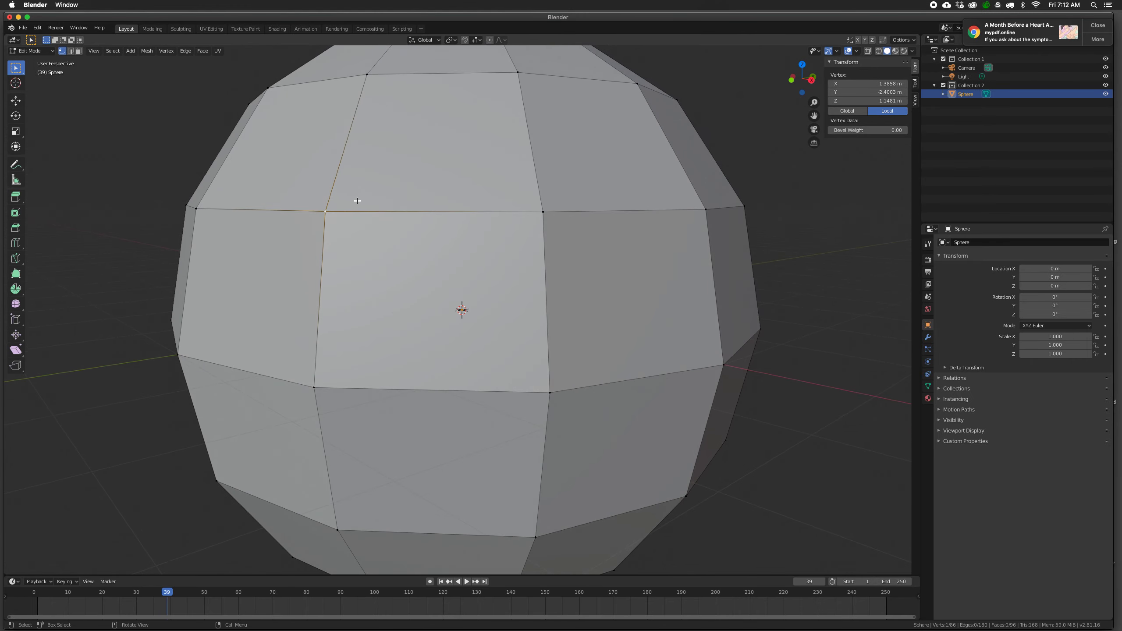
{"action": "middle_click_drag", "start_coordinate": [323, 224], "coordinate": [316, 256]}
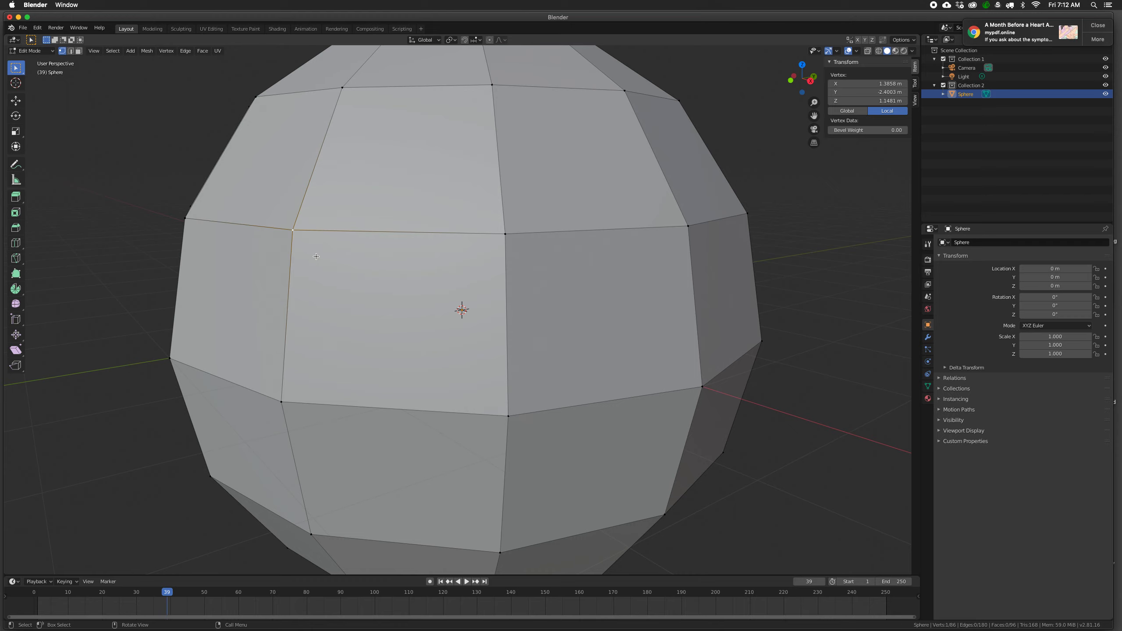
{"action": "key", "text": "g"}
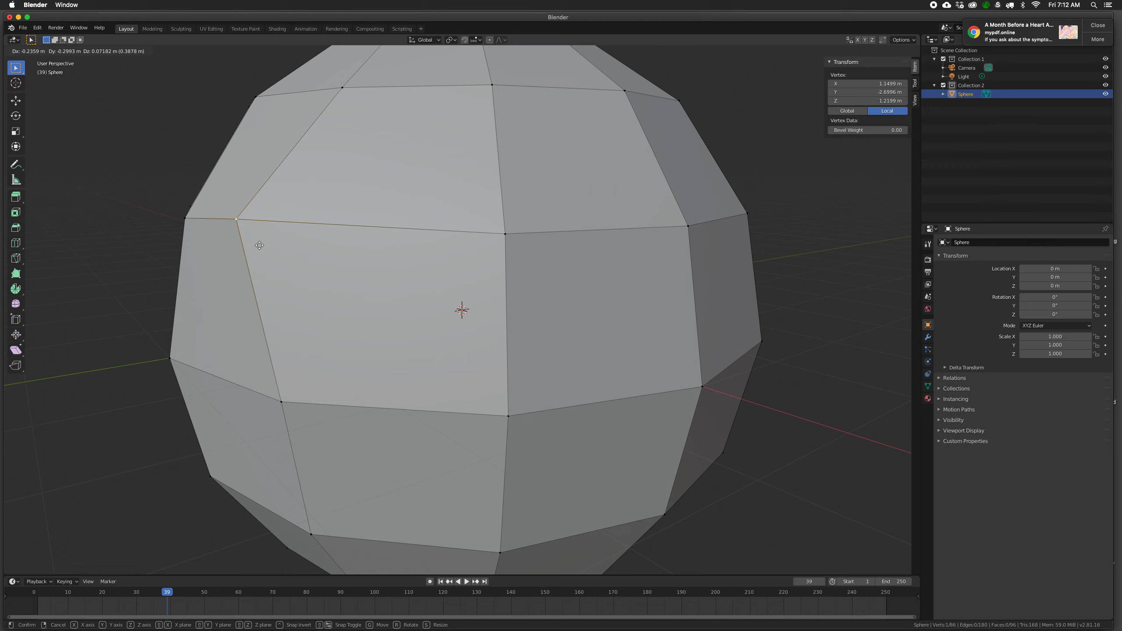
{"action": "key", "text": "x"}
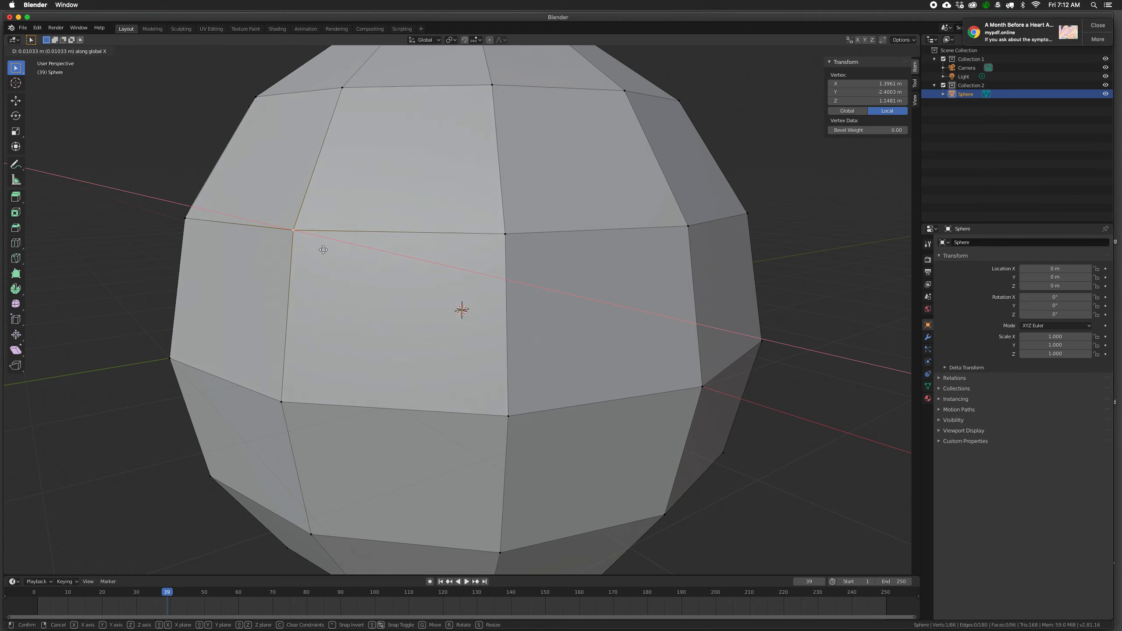
{"action": "key", "text": "y"}
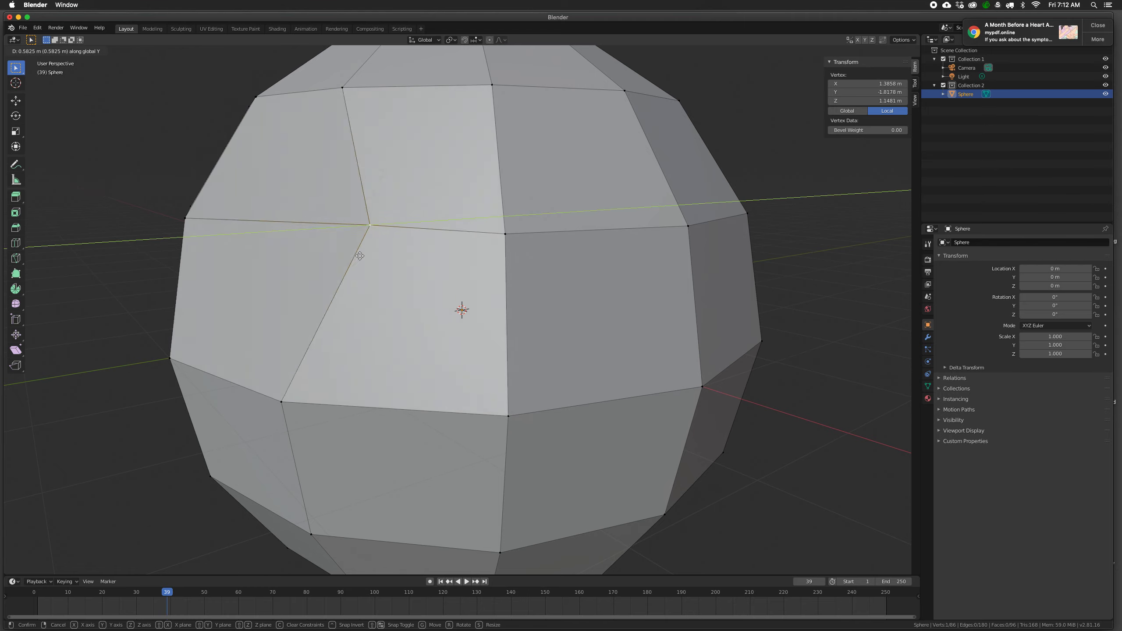
{"action": "key", "text": "z"}
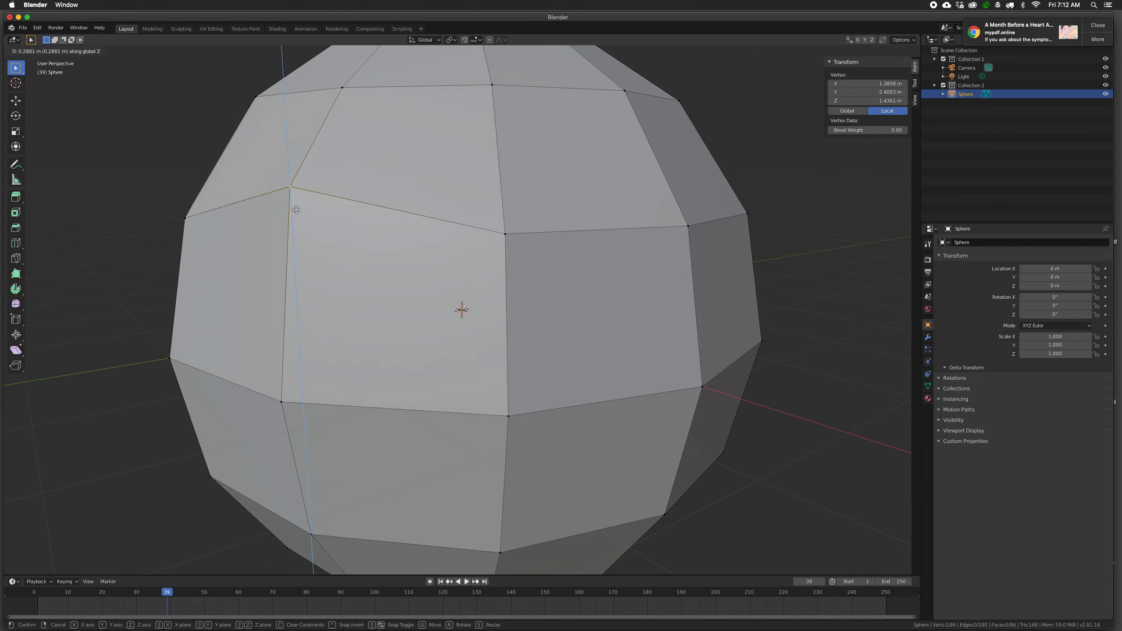
{"action": "left_click", "coordinate": [292, 213]}
- Select another vertex on the same ring, where it crosses the X axis, and move it freely out of place
{"action": "middle_click_drag", "start_coordinate": [288, 218], "coordinate": [320, 229]}
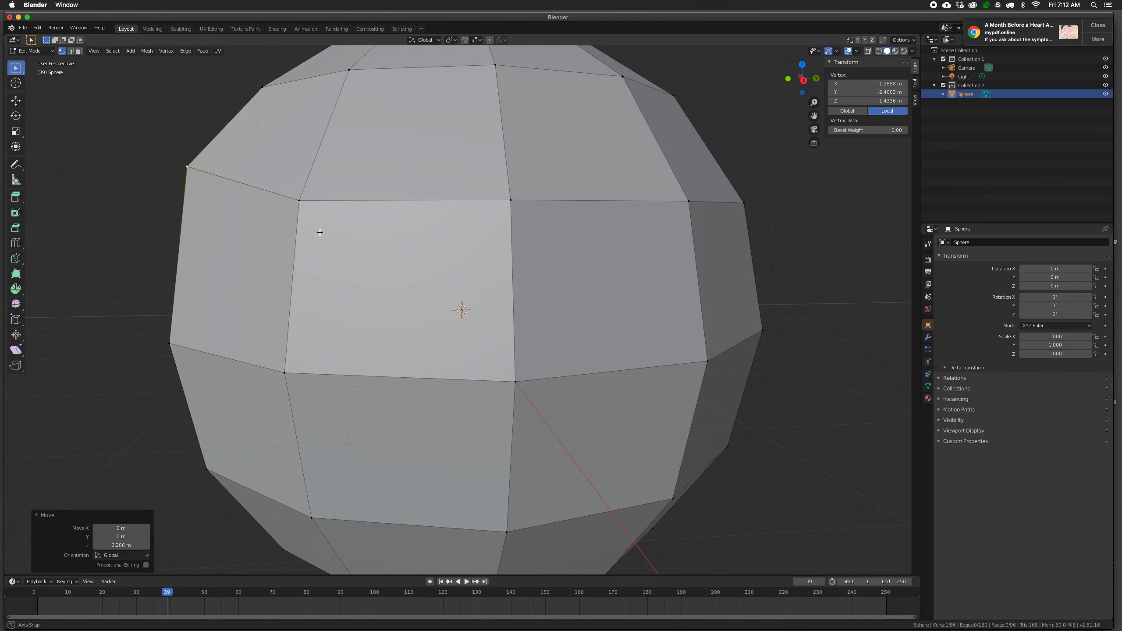
{"action": "scroll", "coordinate": [209, 284], "scroll_direction": "up", "scroll_amount": 1}
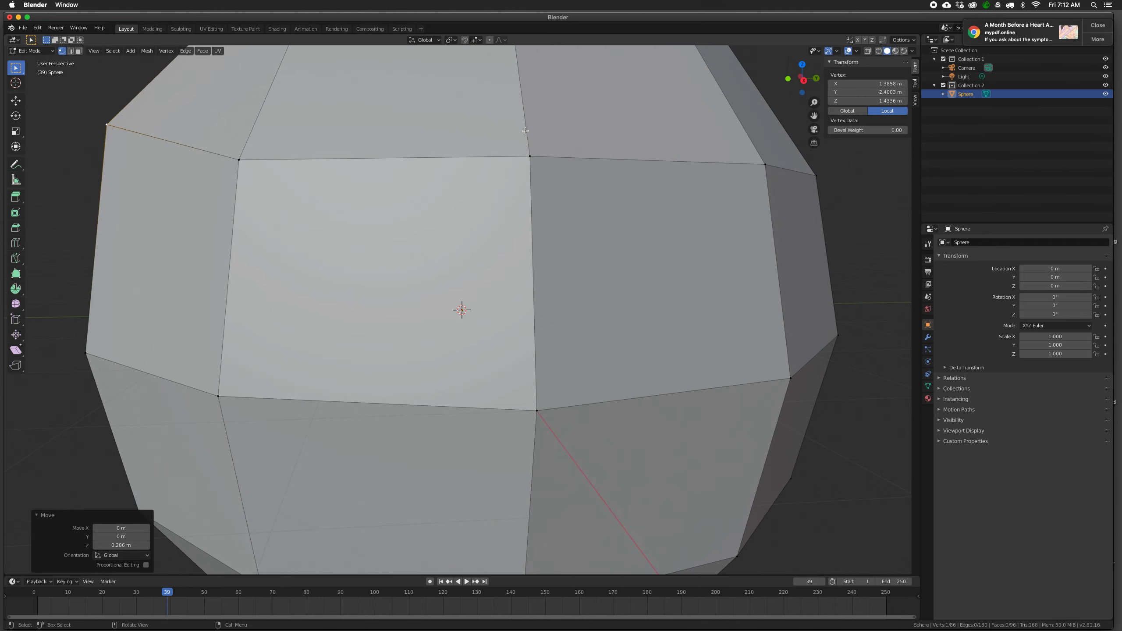
{"action": "left_click", "coordinate": [528, 157]}
{"action": "middle_click_drag", "start_coordinate": [528, 156], "coordinate": [546, 163]}
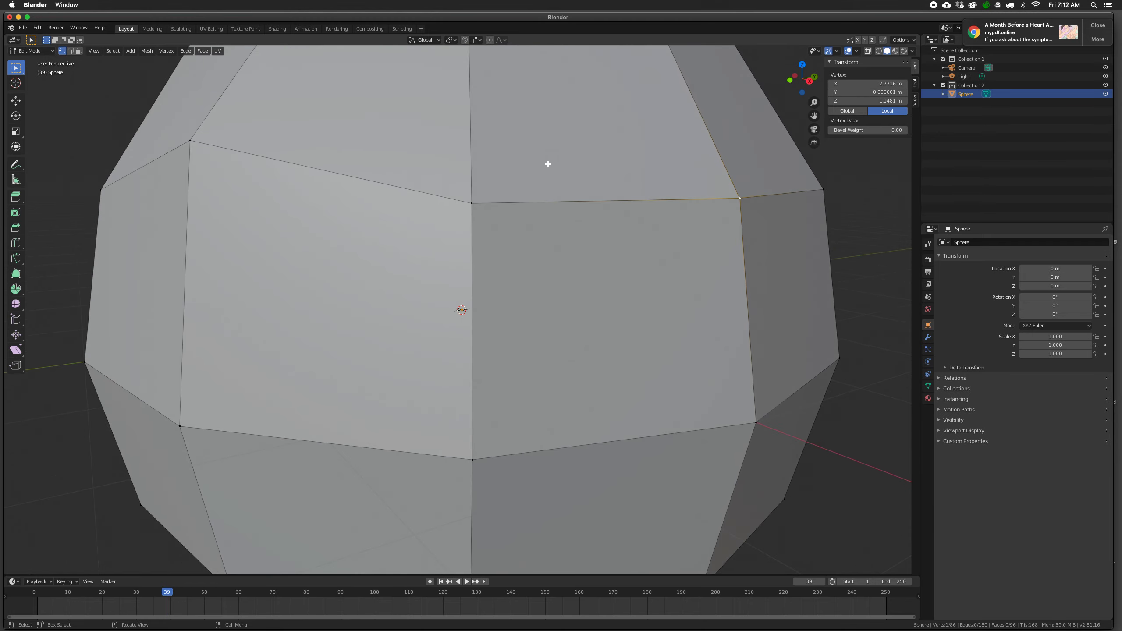
{"action": "key", "text": "g"}
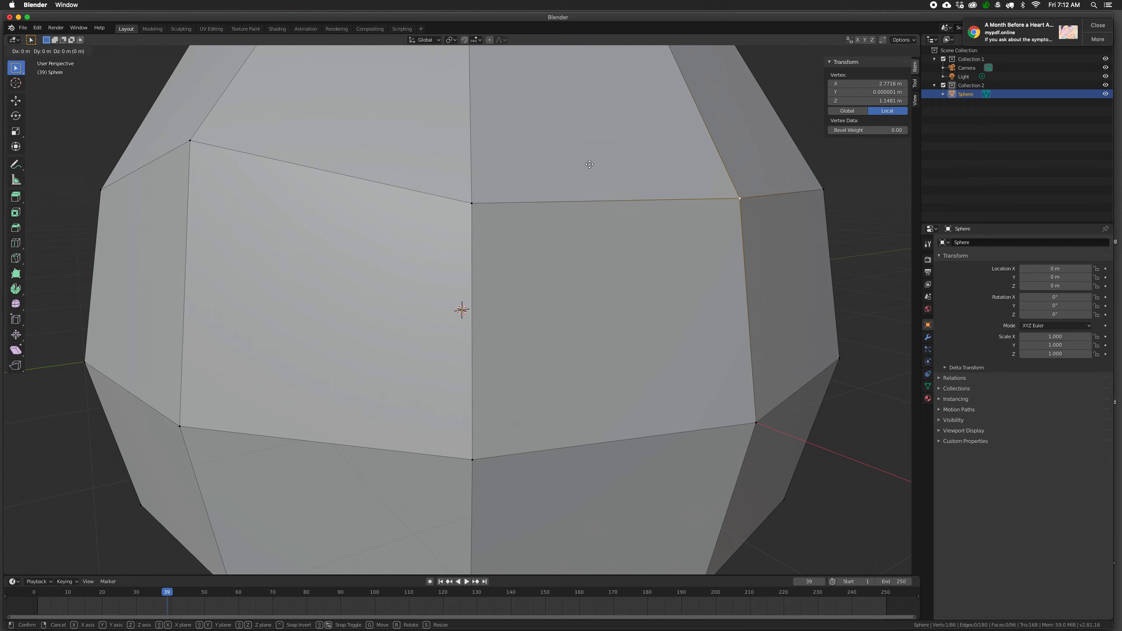
{"action": "left_click", "coordinate": [674, 173]}
- Select the vertex one ring above the last moved one and move it about -0.076 m in X, 0.555 m in Y and 0.034 m in Z
{"action": "scroll", "coordinate": [479, 211], "scroll_direction": "down", "scroll_amount": 6}
{"action": "middle_click_drag", "start_coordinate": [477, 214], "coordinate": [473, 257]}
{"action": "left_click", "coordinate": [448, 251]}
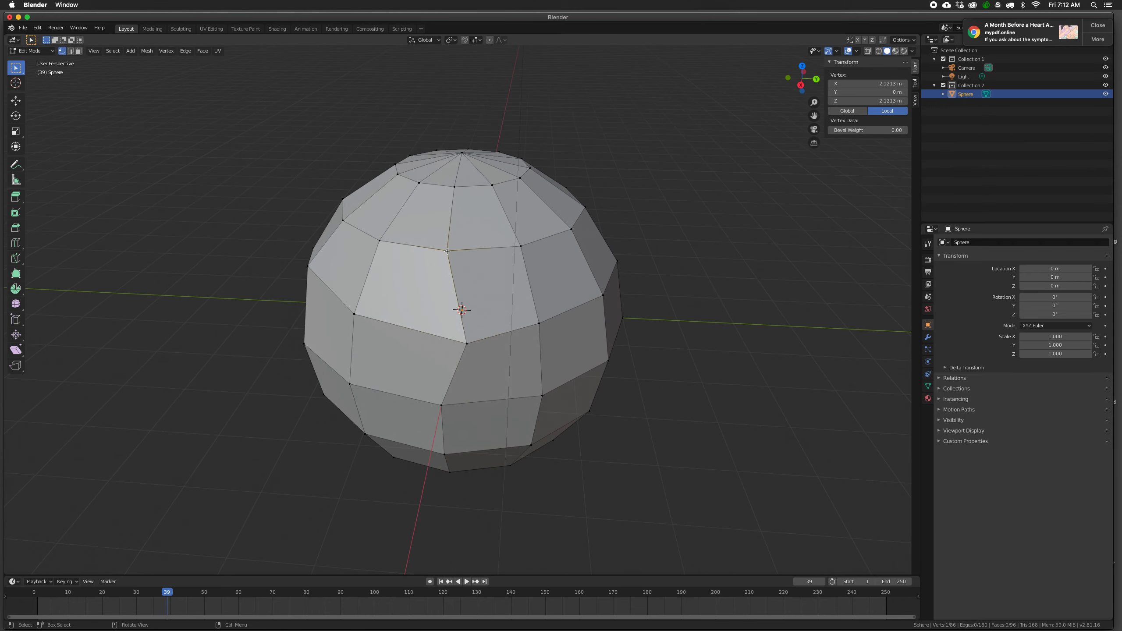
{"action": "key", "text": "g"}
{"action": "left_click", "coordinate": [486, 248]}
{"action": "middle_click_drag", "start_coordinate": [486, 248], "coordinate": [389, 249]}
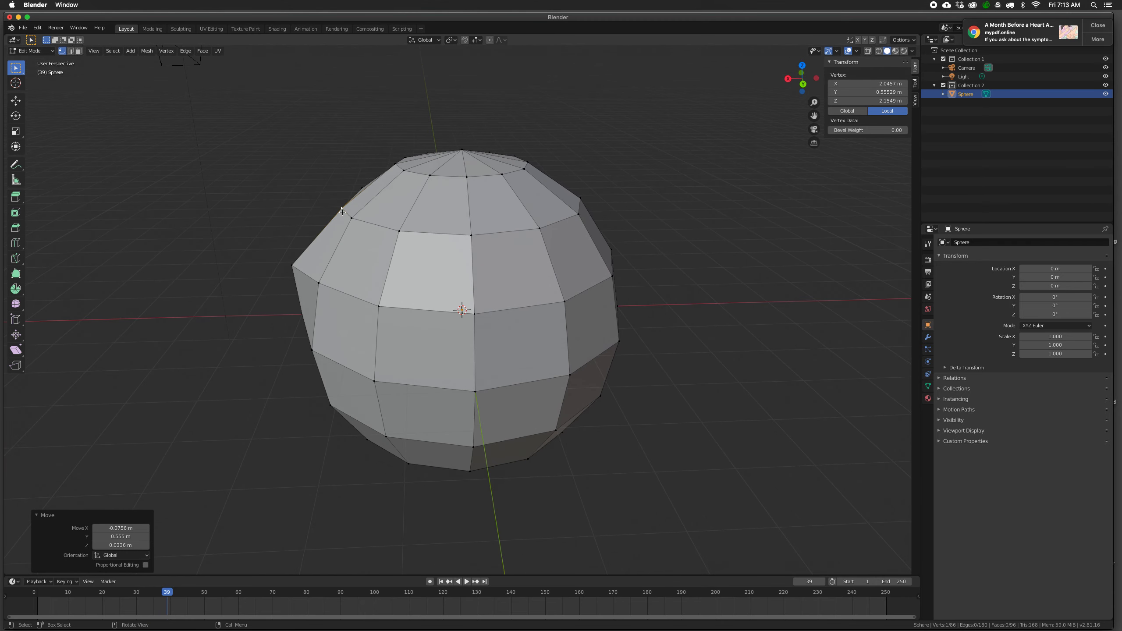
- Pull the same vertex outward into a spike, about 1.03 m in X, -0.193 m in Y and 0.288 m in Z
{"action": "key", "text": "g"}
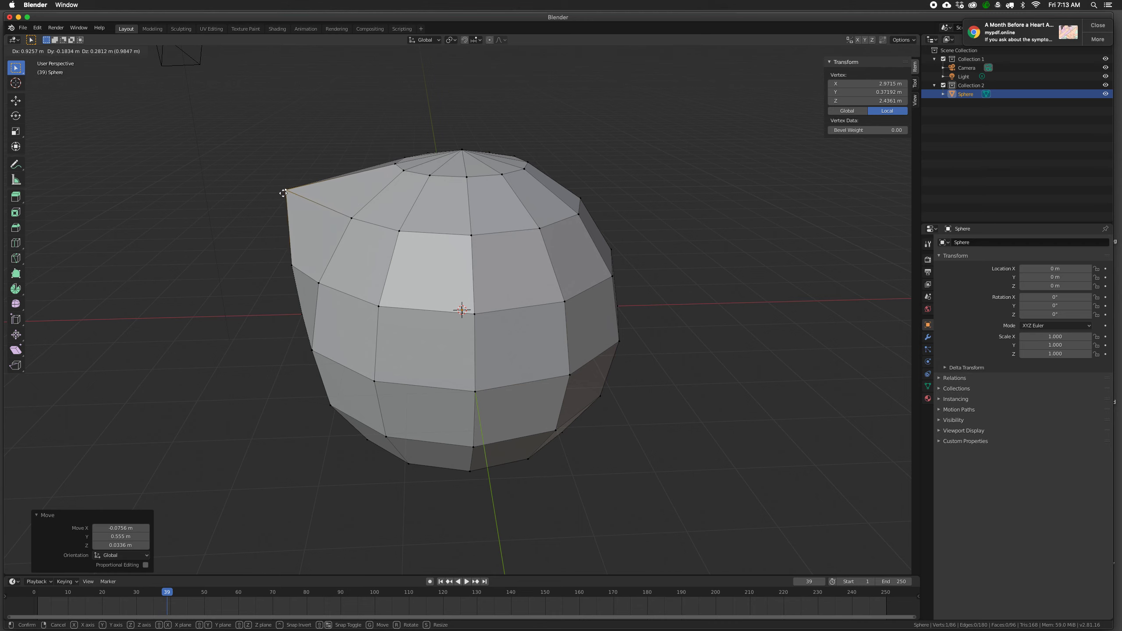
{"action": "left_click", "coordinate": [280, 193]}
{"action": "middle_click_drag", "start_coordinate": [280, 193], "coordinate": [458, 239]}
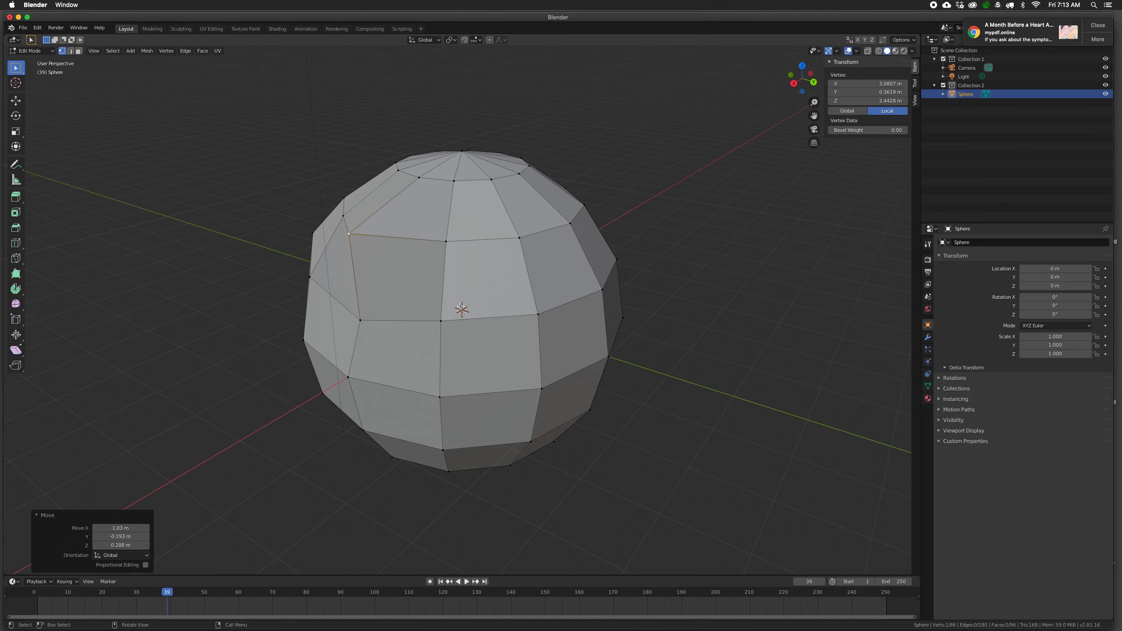
{"action": "middle_click_drag", "start_coordinate": [461, 307], "coordinate": [436, 303]}
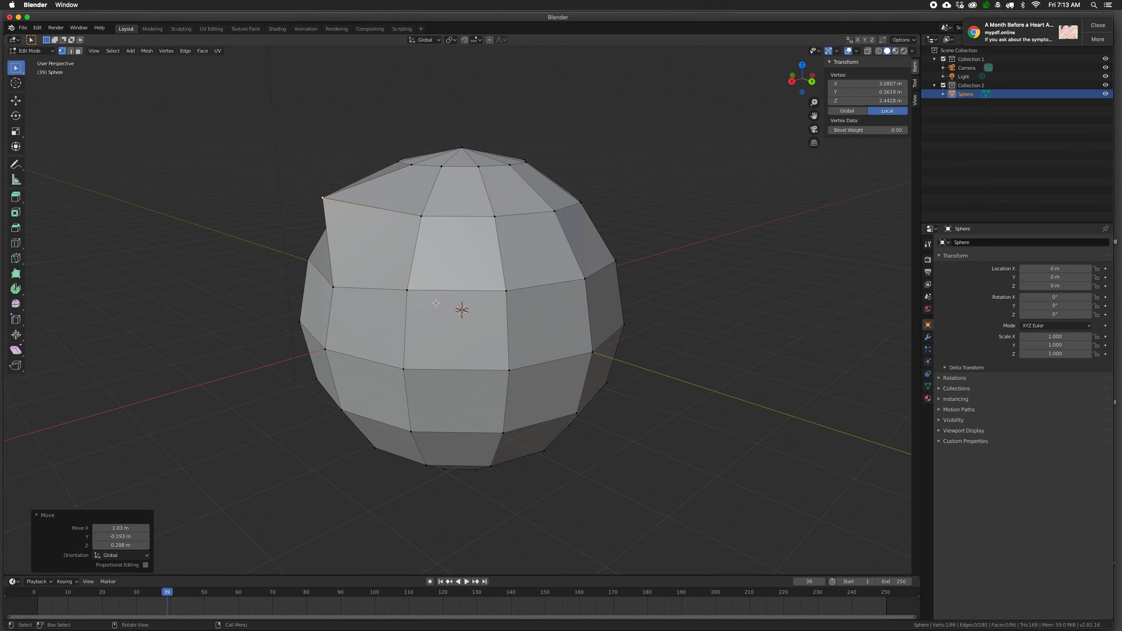
{"action": "middle_click_drag", "start_coordinate": [423, 275], "coordinate": [548, 264]}
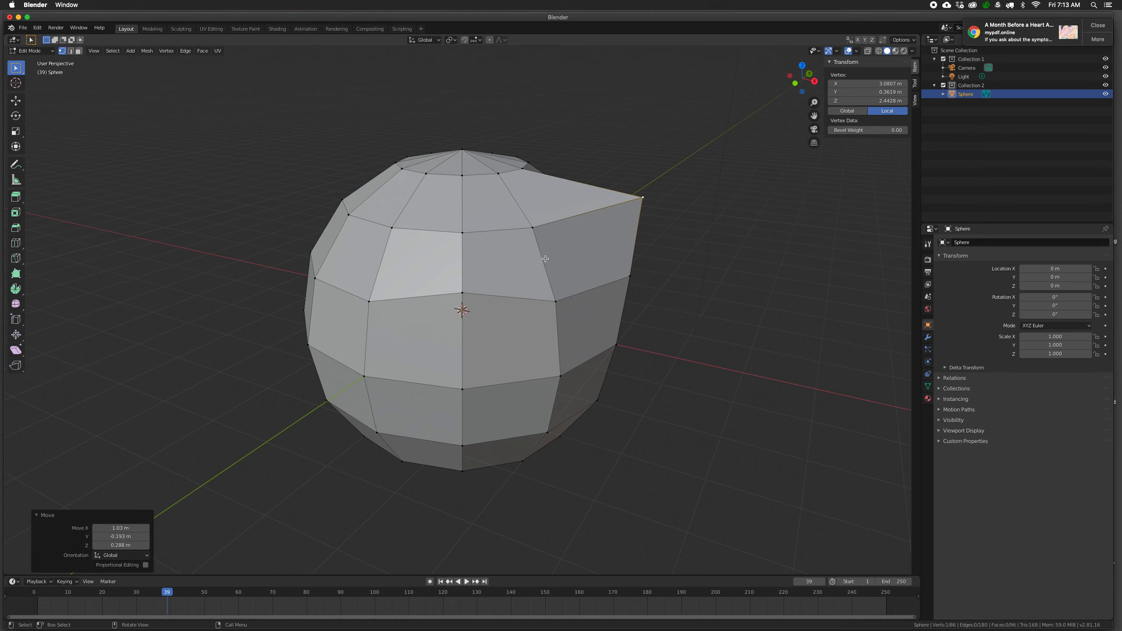
{"action": "middle_click_drag", "start_coordinate": [522, 265], "coordinate": [354, 215]}
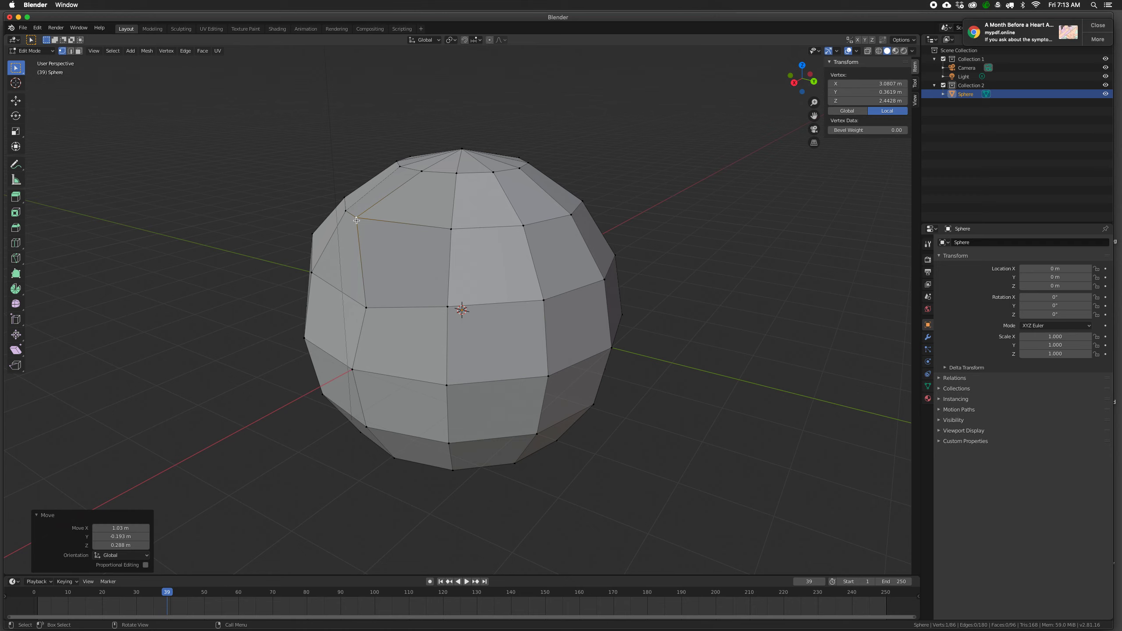
- Try to rotate and scale the single vertex at the tip of the spike
{"action": "key", "text": "r"}
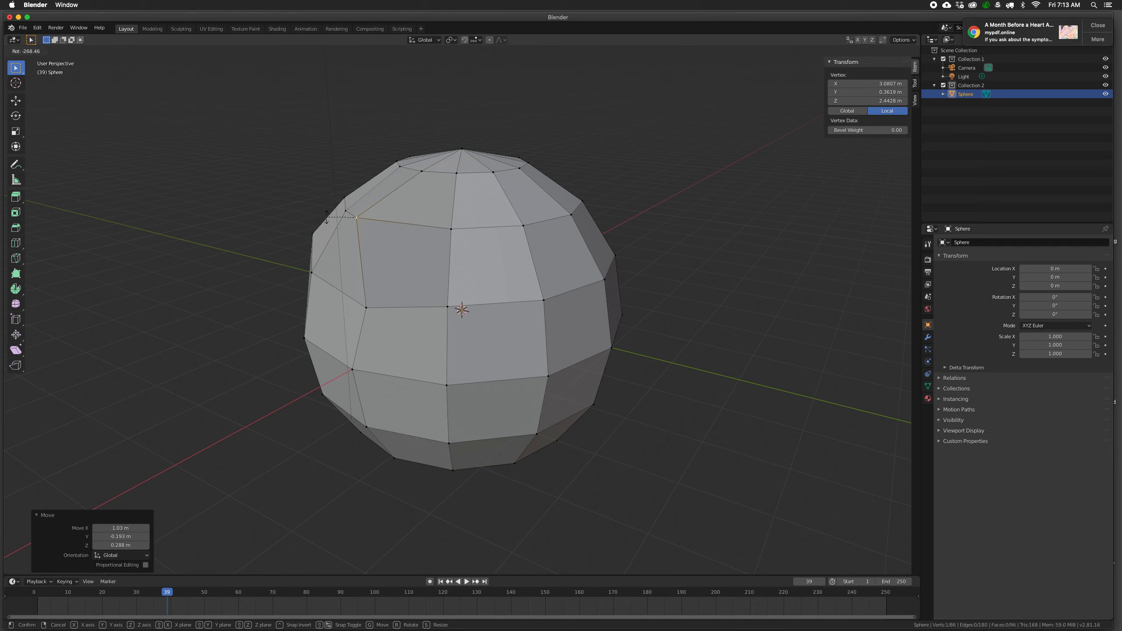
{"action": "right_click", "coordinate": [362, 234]}
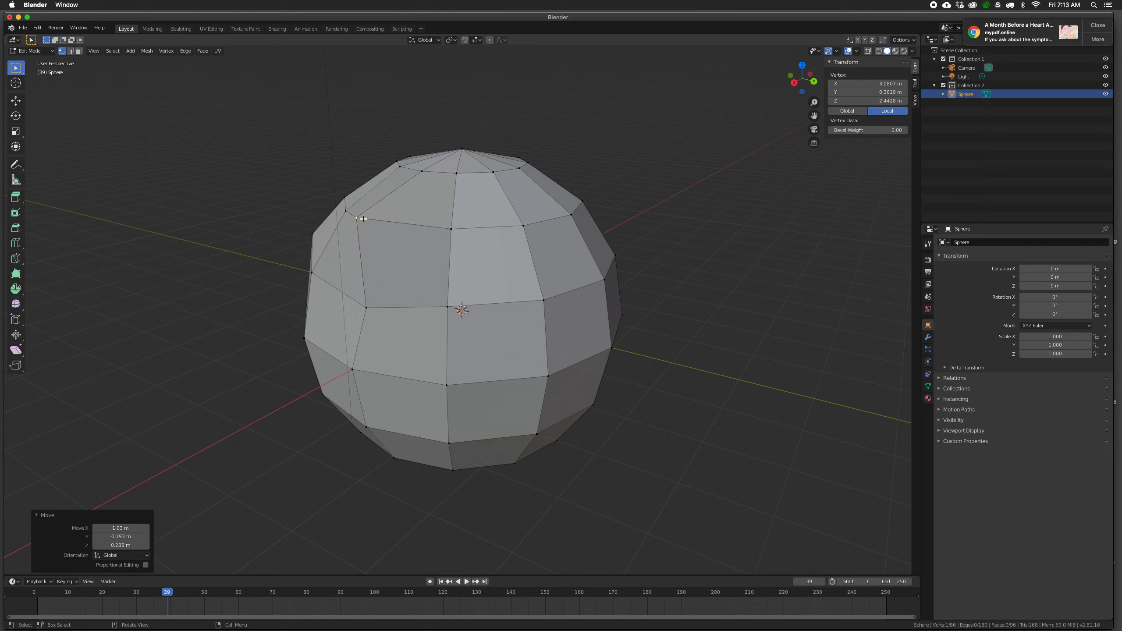
{"action": "key", "text": "s"}
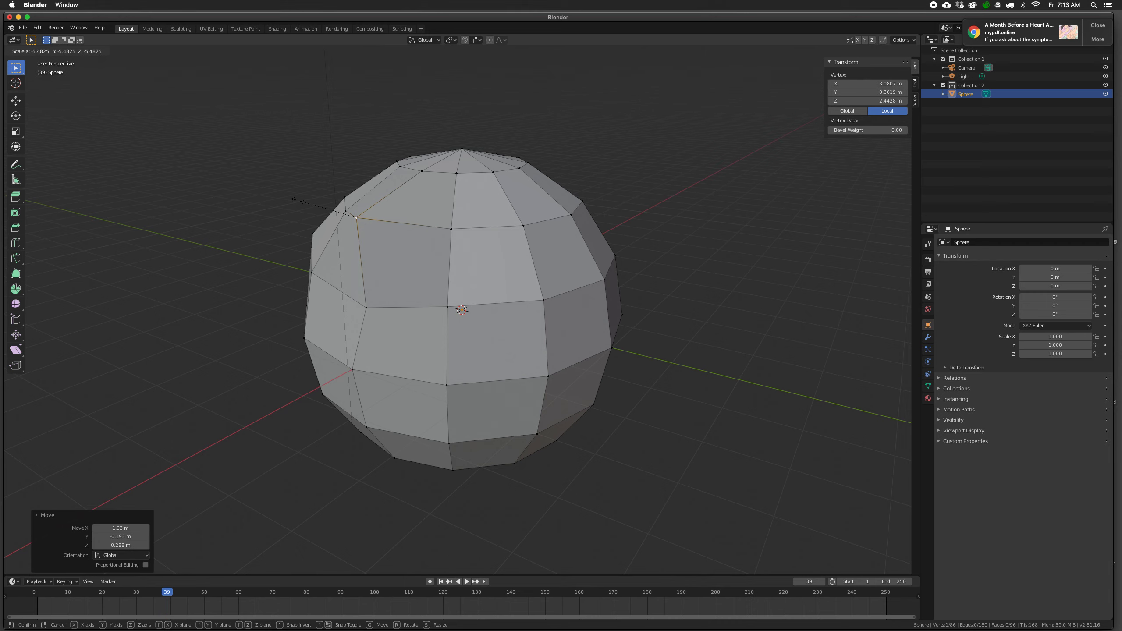
{"action": "key", "text": "Escape"}
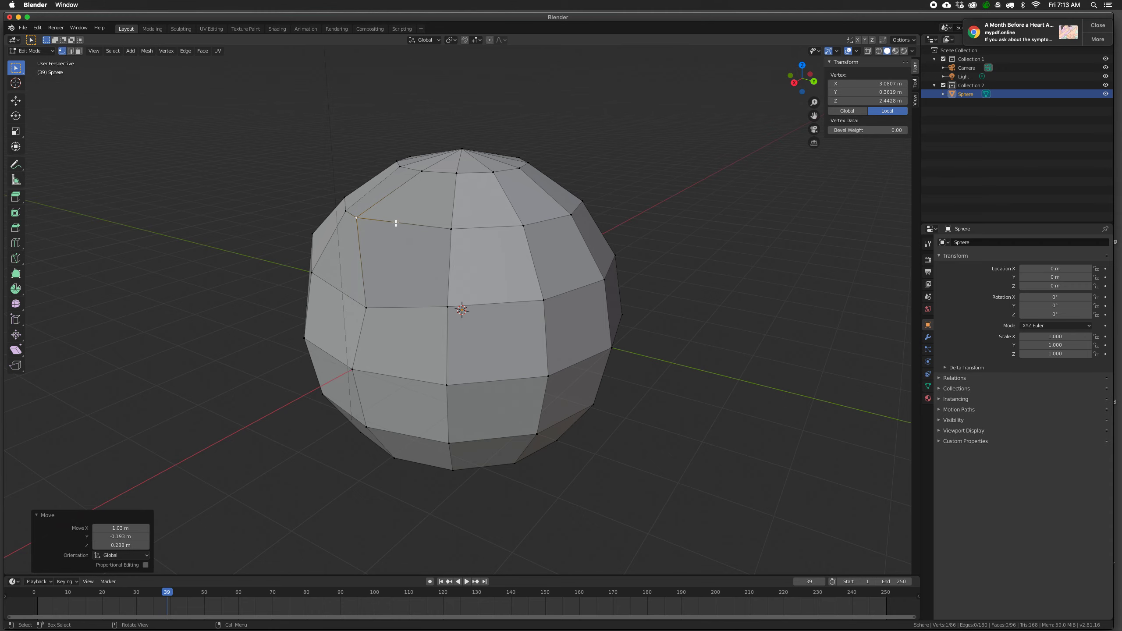
- In edge select mode, select the upper-ring edge beside the spike and move it about 0.503 m in X, 0.115 m in Y and -0.105 m in Z
{"action": "middle_click_drag", "start_coordinate": [408, 230], "coordinate": [410, 231]}
{"action": "middle_click_drag", "start_coordinate": [444, 220], "coordinate": [388, 236]}
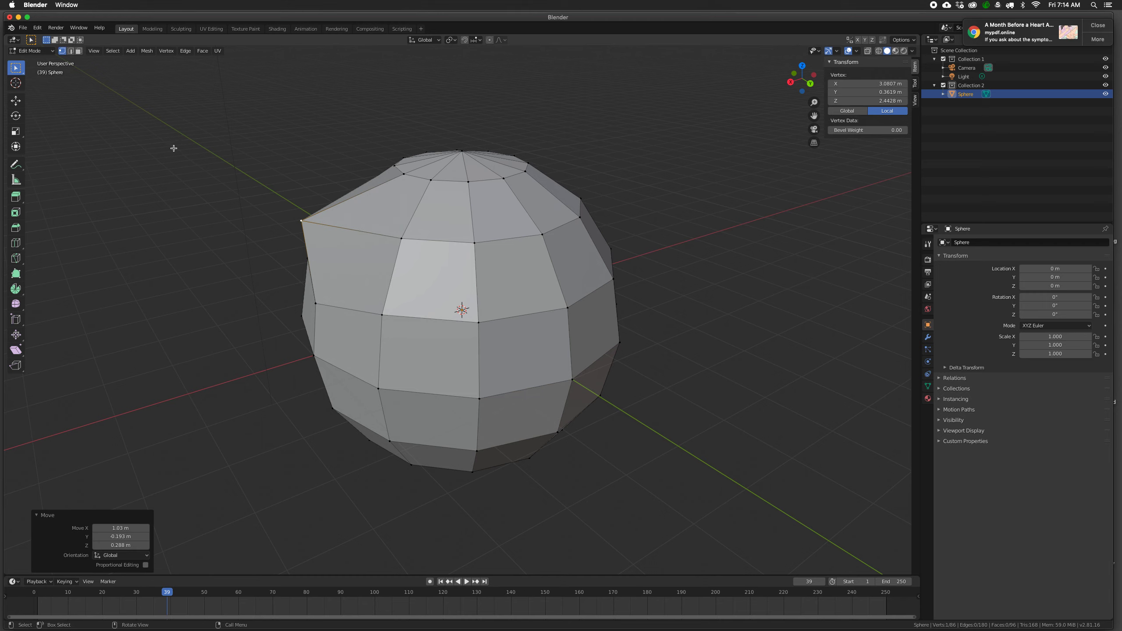
{"action": "key", "text": "2"}
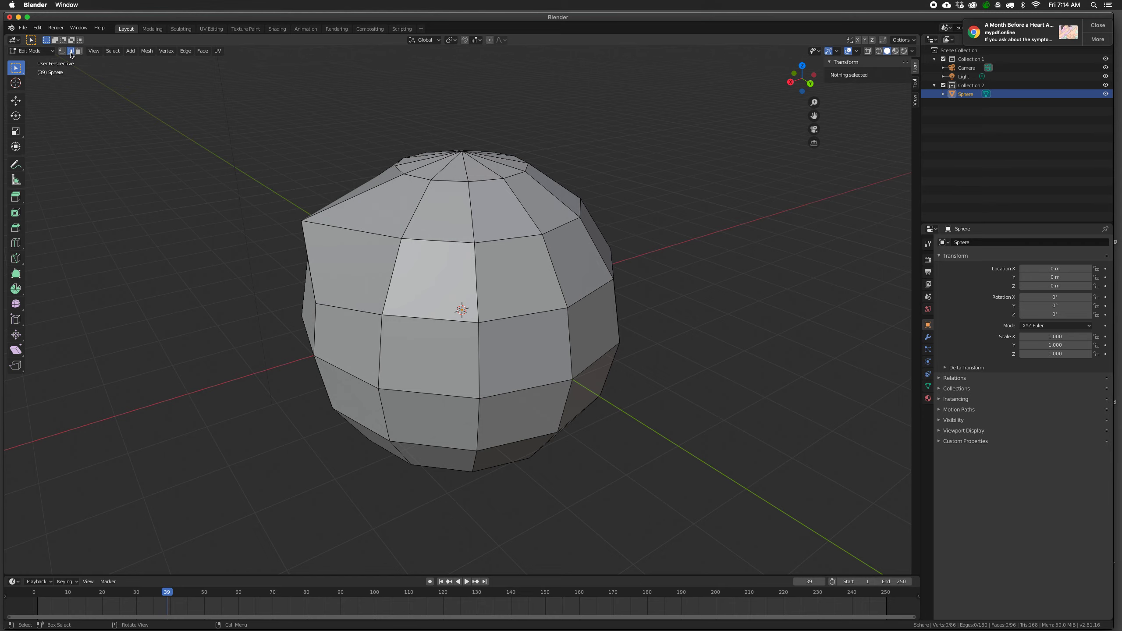
{"action": "left_click", "coordinate": [432, 241]}
{"action": "middle_click_drag", "start_coordinate": [477, 301], "coordinate": [433, 307]}
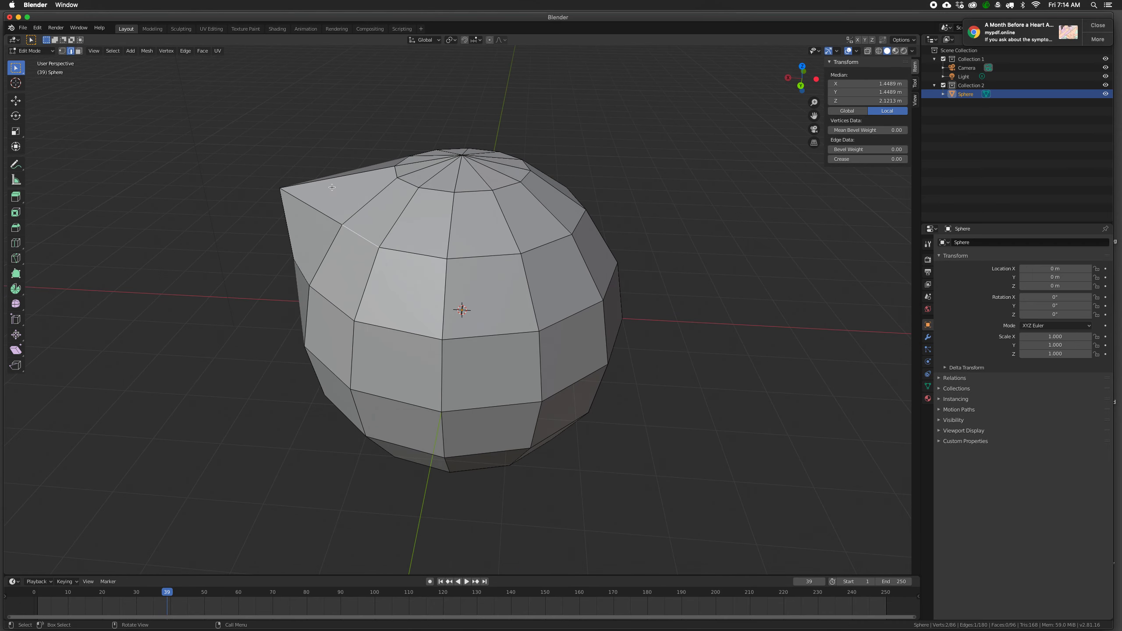
{"action": "key", "text": "g"}
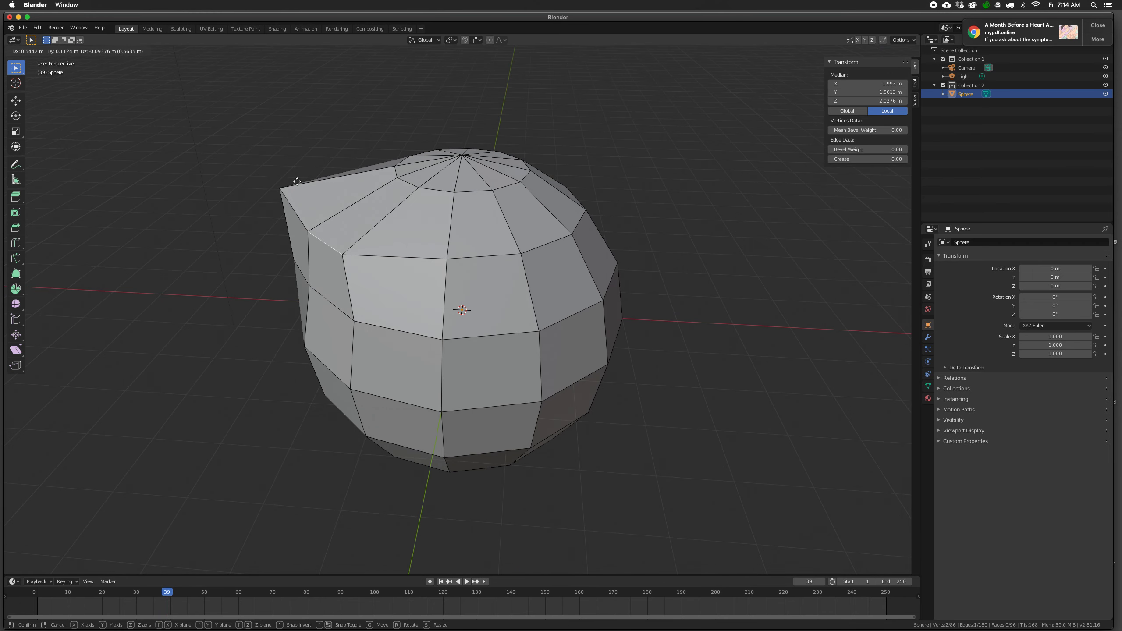
{"action": "left_click", "coordinate": [301, 186]}
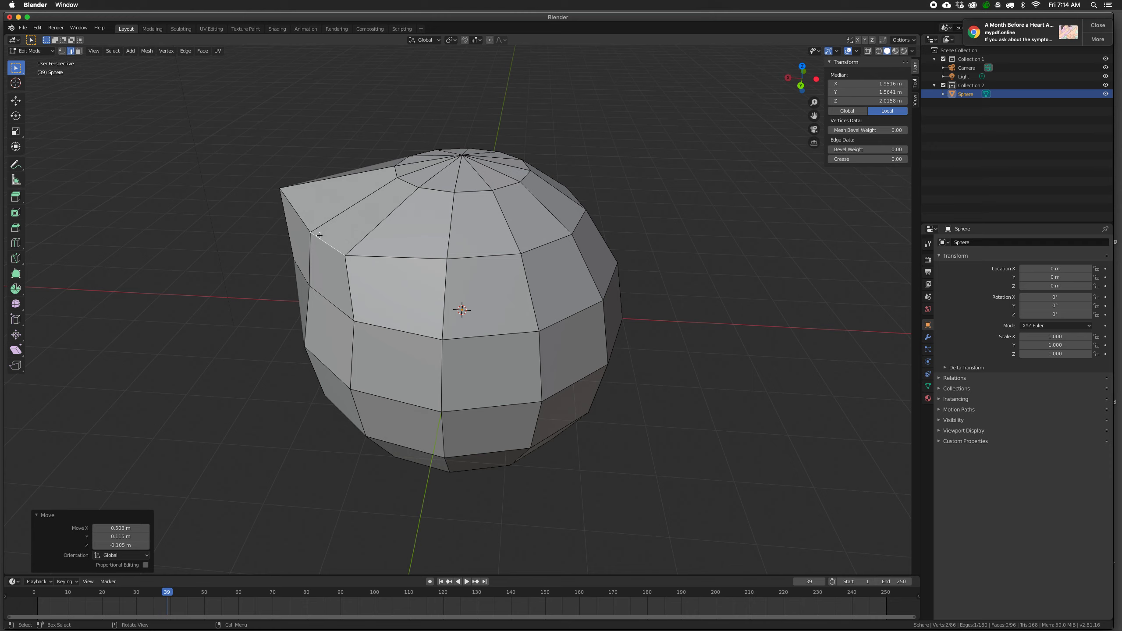
- Rotate the edge about 53.3° and -106° in the view plane, and about -16.9° around the global Z axis
{"action": "key", "text": "r"}
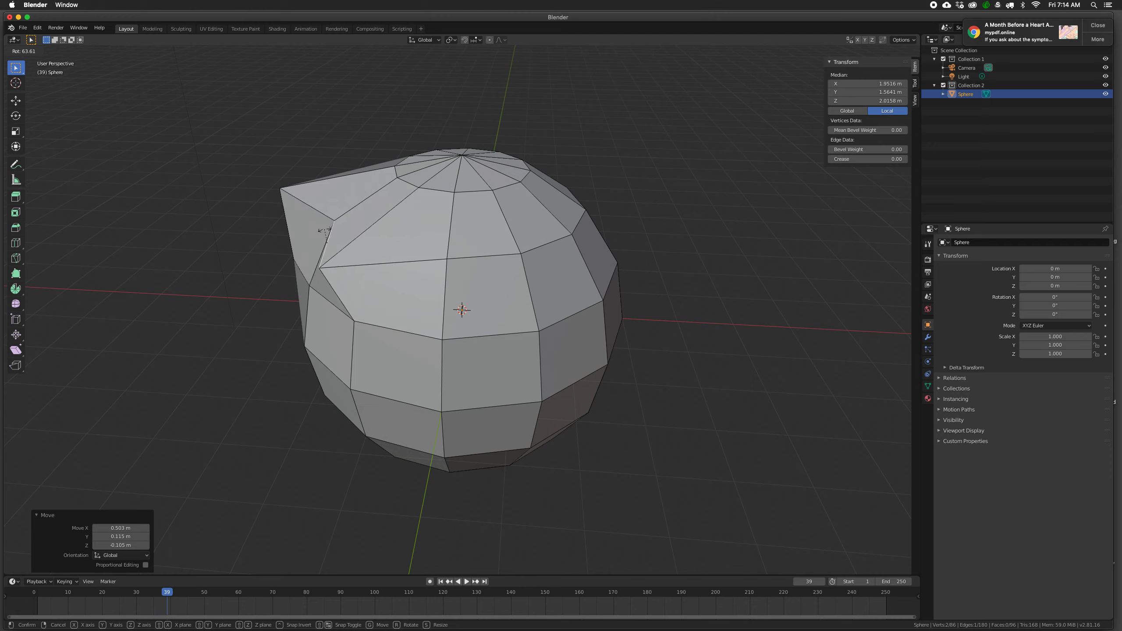
{"action": "left_click", "coordinate": [322, 230]}
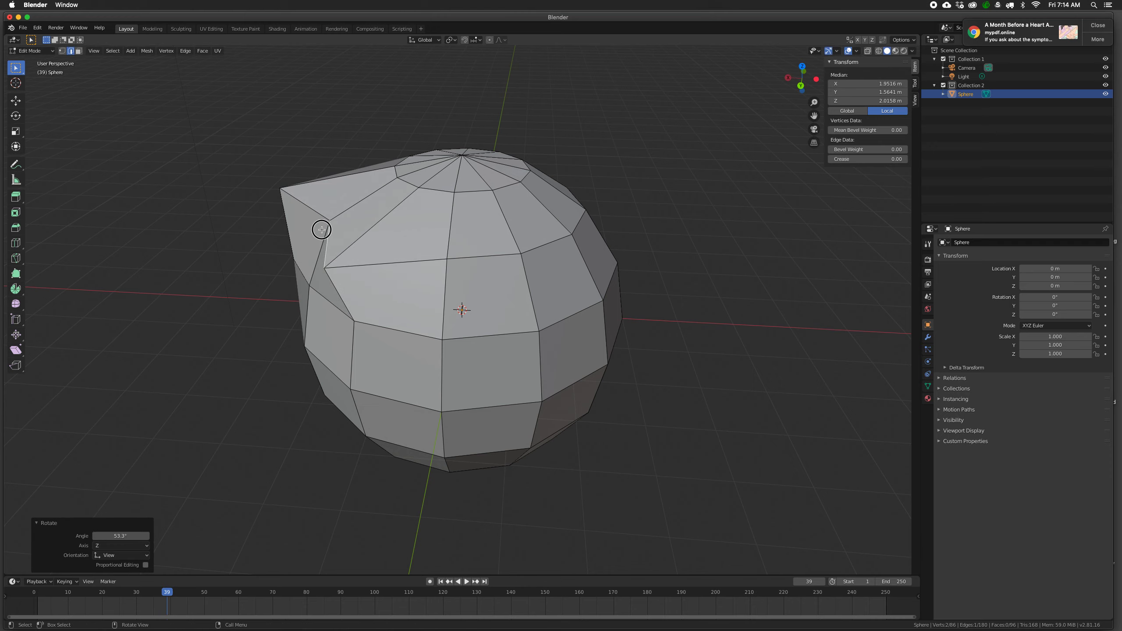
{"action": "key", "text": "r"}
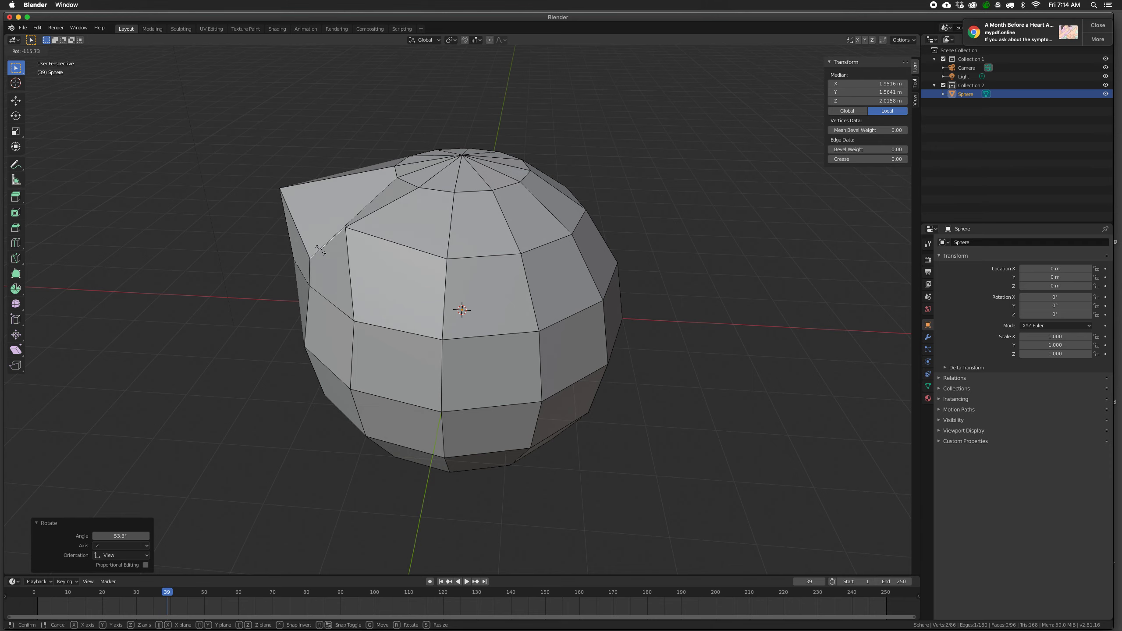
{"action": "left_click", "coordinate": [321, 250]}
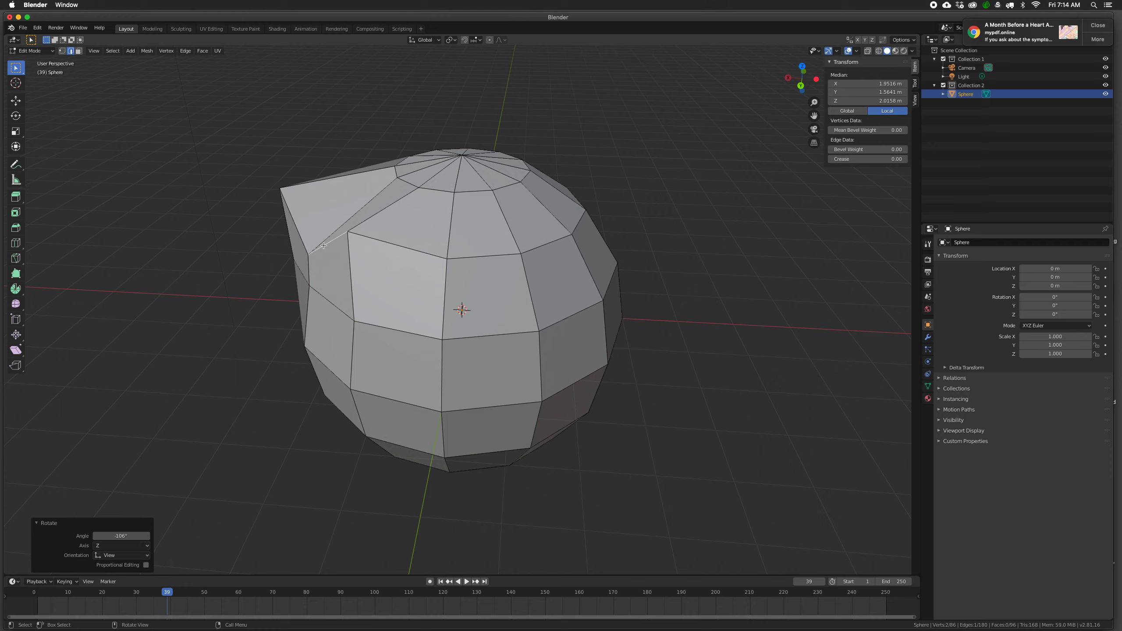
{"action": "key", "text": "r"}
{"action": "key", "text": "z"}
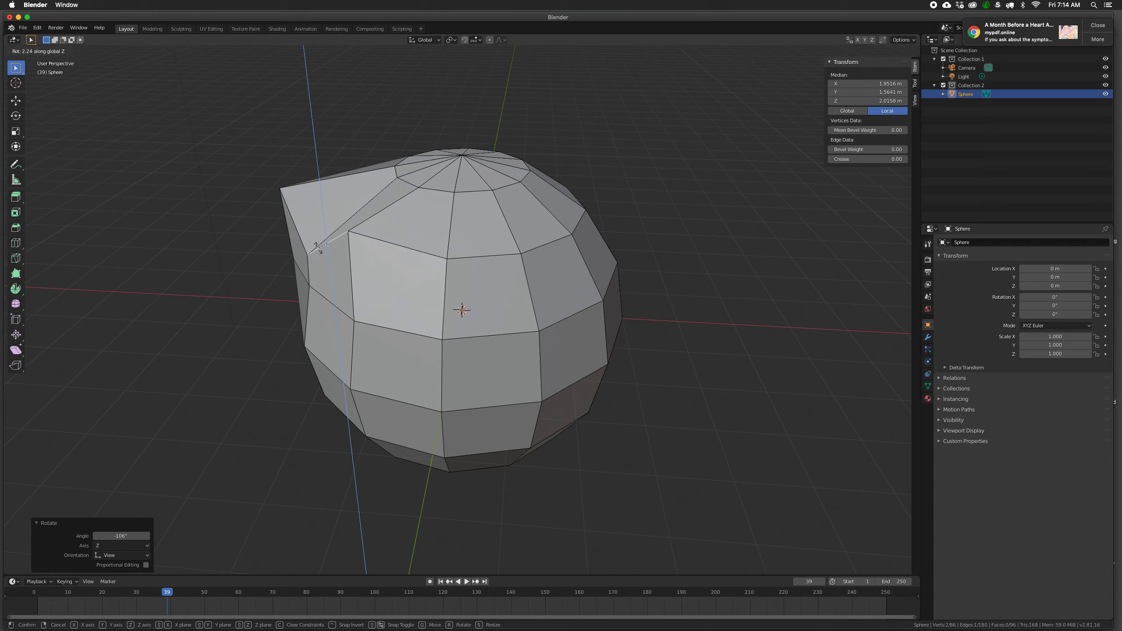
{"action": "left_click", "coordinate": [284, 252]}
- Scale the rotated edge down uniformly to about 0.315
{"action": "middle_click_drag", "start_coordinate": [284, 252], "coordinate": [364, 234]}
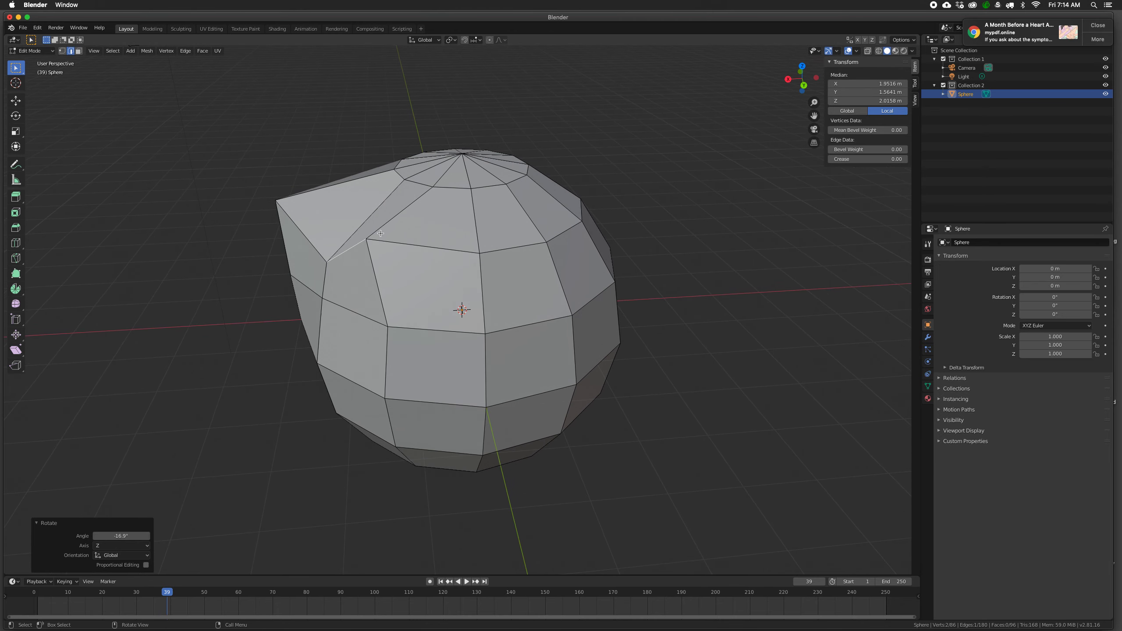
{"action": "key", "text": "s"}
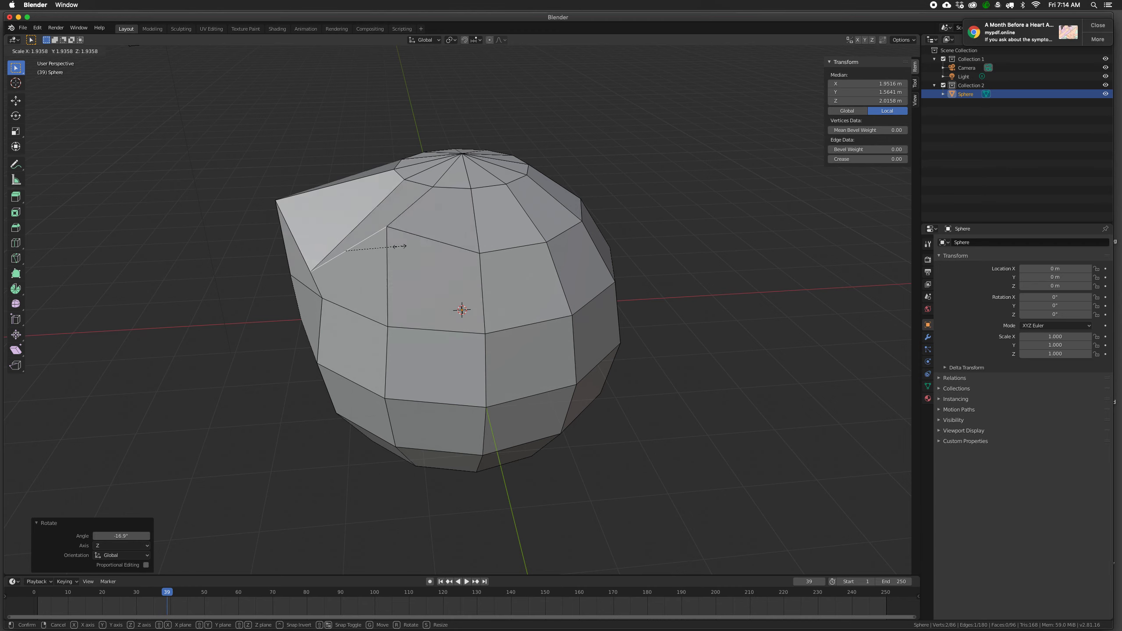
{"action": "left_click", "coordinate": [450, 245]}
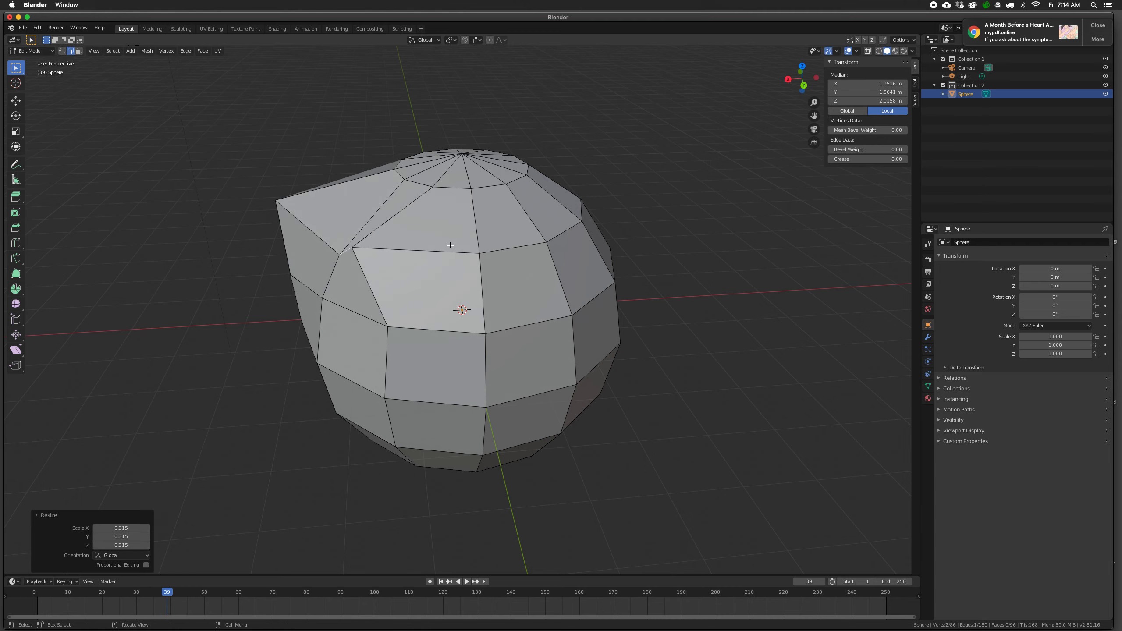
- Select four connected edges, two on the upper ring plus the vertical and lower edges adjoining them, and scale them to about 0.339
{"action": "left_click", "coordinate": [460, 253]}
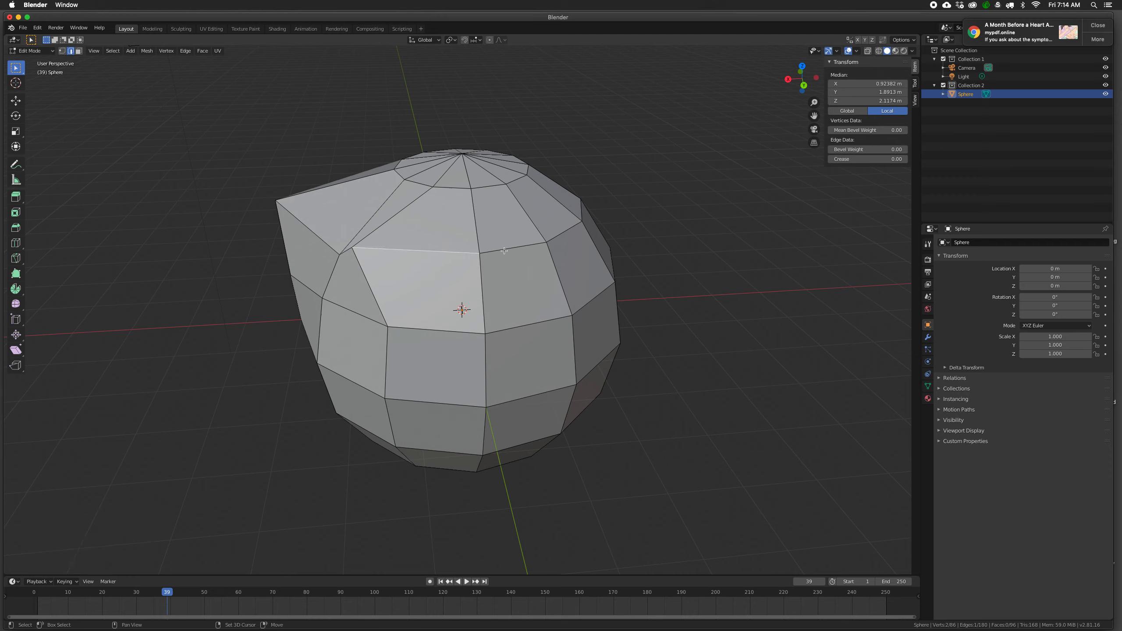
{"action": "left_click", "coordinate": [490, 252], "text": "shift"}
{"action": "middle_click_drag", "start_coordinate": [494, 265], "coordinate": [442, 264]}
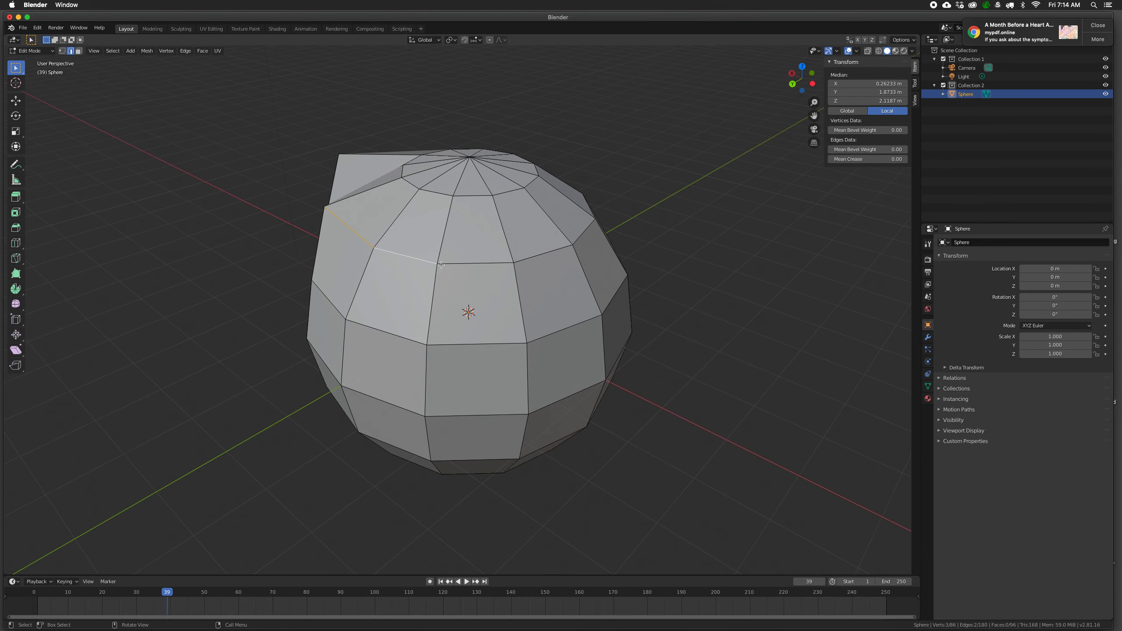
{"action": "left_click", "coordinate": [363, 273], "text": "shift"}
{"action": "left_click", "coordinate": [377, 330], "text": "shift"}
{"action": "key", "text": "s"}
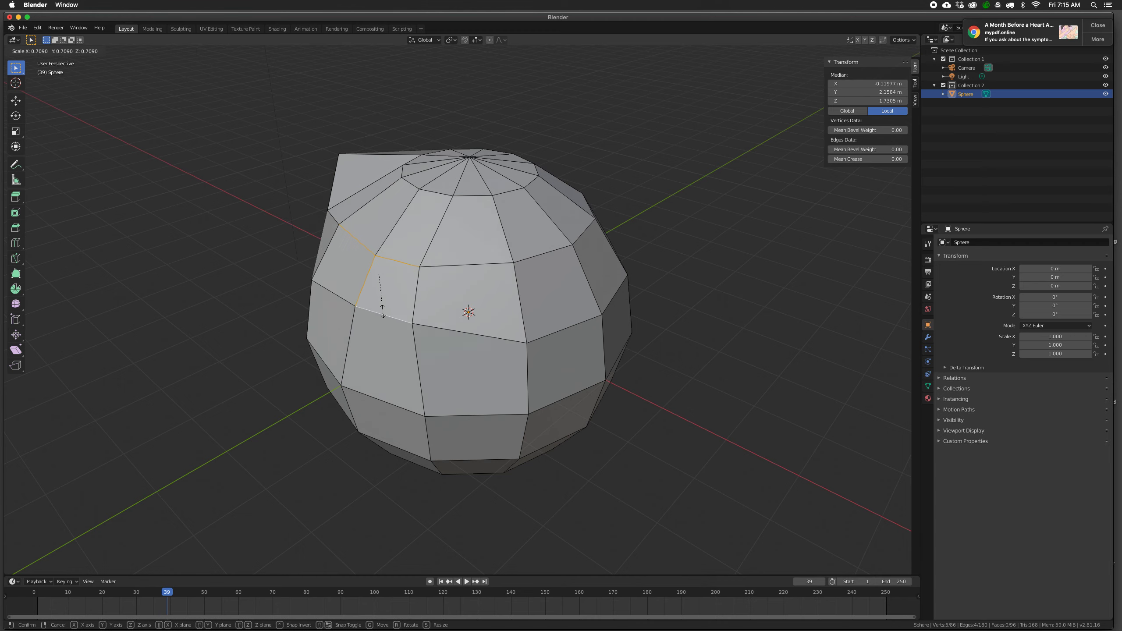
{"action": "left_click", "coordinate": [376, 292]}
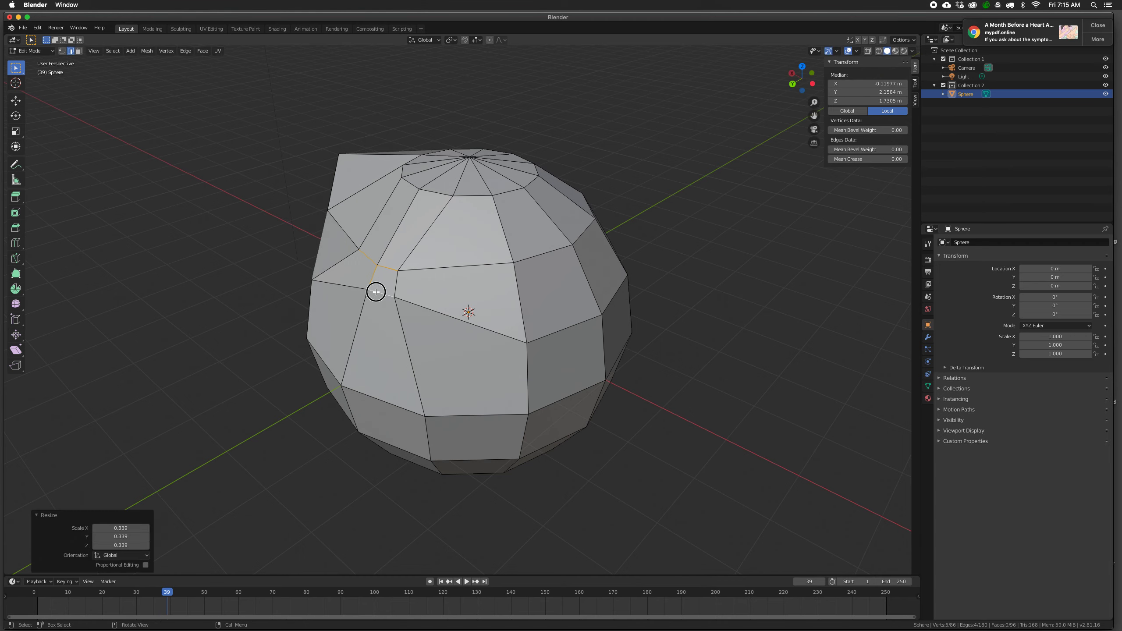
- Rotate the four selected edges about -30° in the view plane and pull them outward about 1.32 m along Y
{"action": "key", "text": "r"}
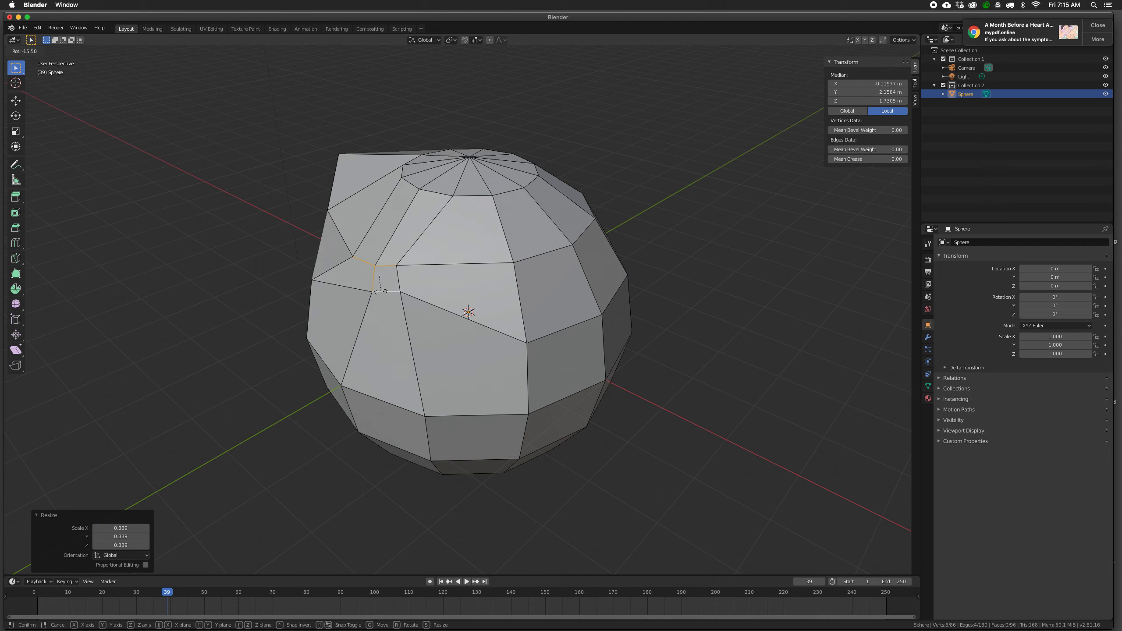
{"action": "left_click", "coordinate": [383, 288]}
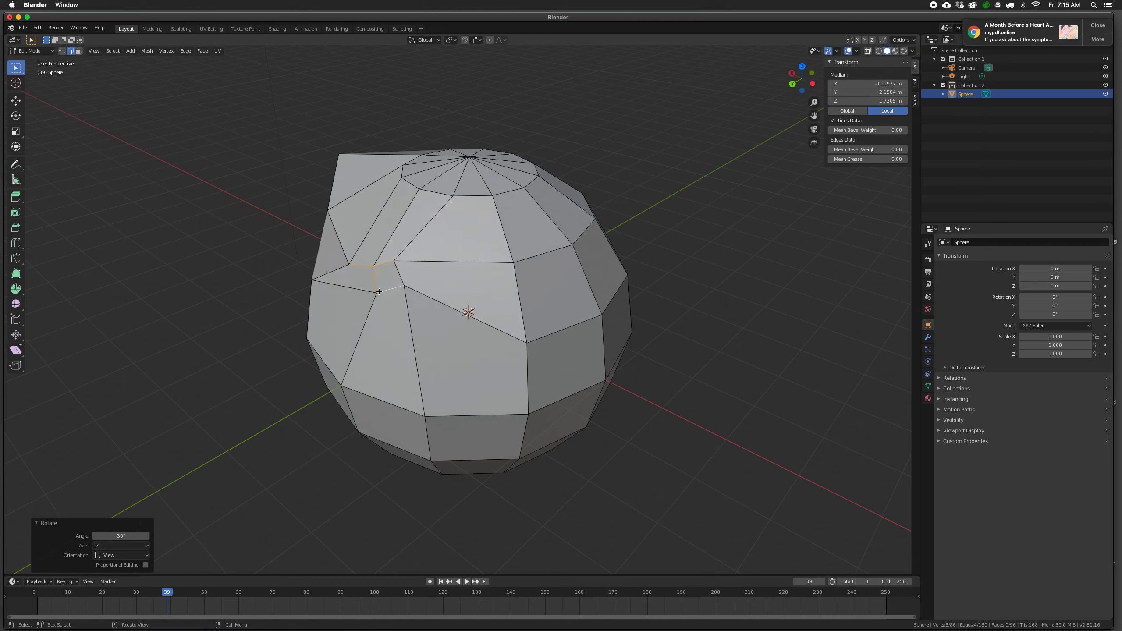
{"action": "key", "text": "g"}
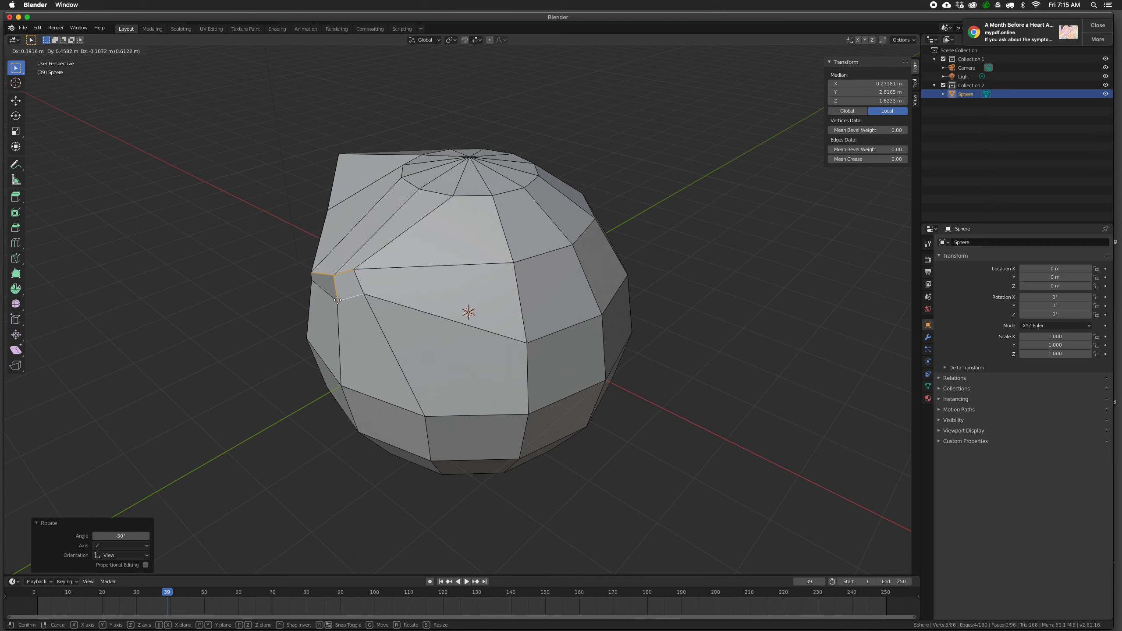
{"action": "key", "text": "y"}
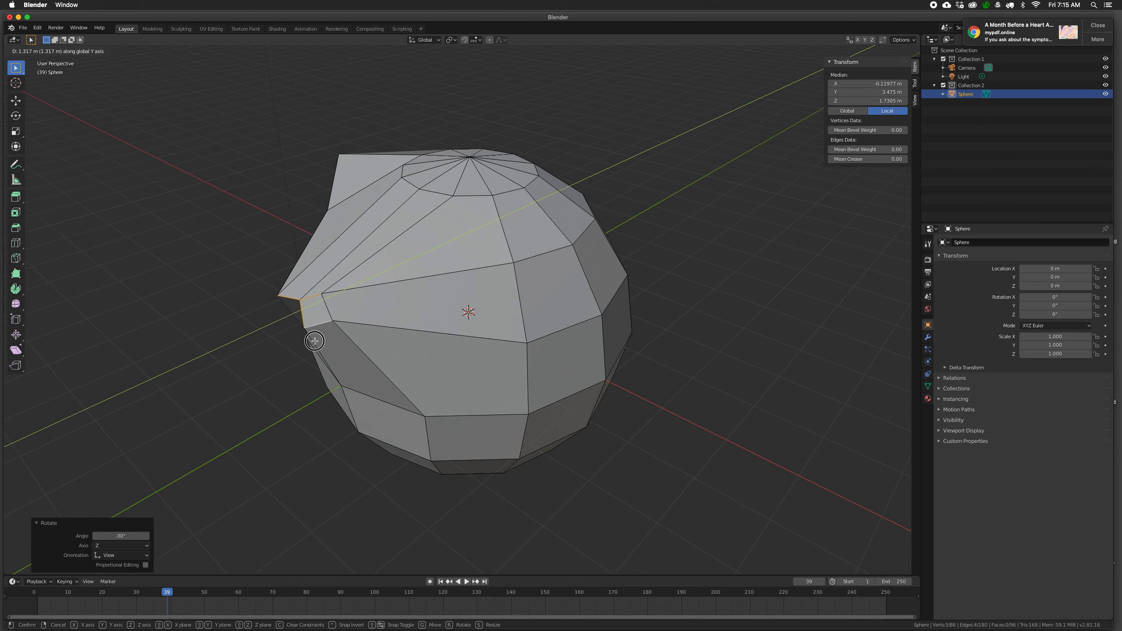
{"action": "left_click", "coordinate": [315, 340]}
- In face select mode, select the stretched face beside the pulled-out edges and move it about -0.562 m along Y
{"action": "middle_click_drag", "start_coordinate": [451, 380], "coordinate": [461, 353]}
{"action": "scroll", "coordinate": [434, 367], "scroll_direction": "down", "scroll_amount": 2}
{"action": "scroll", "coordinate": [414, 318], "scroll_direction": "up", "scroll_amount": 2}
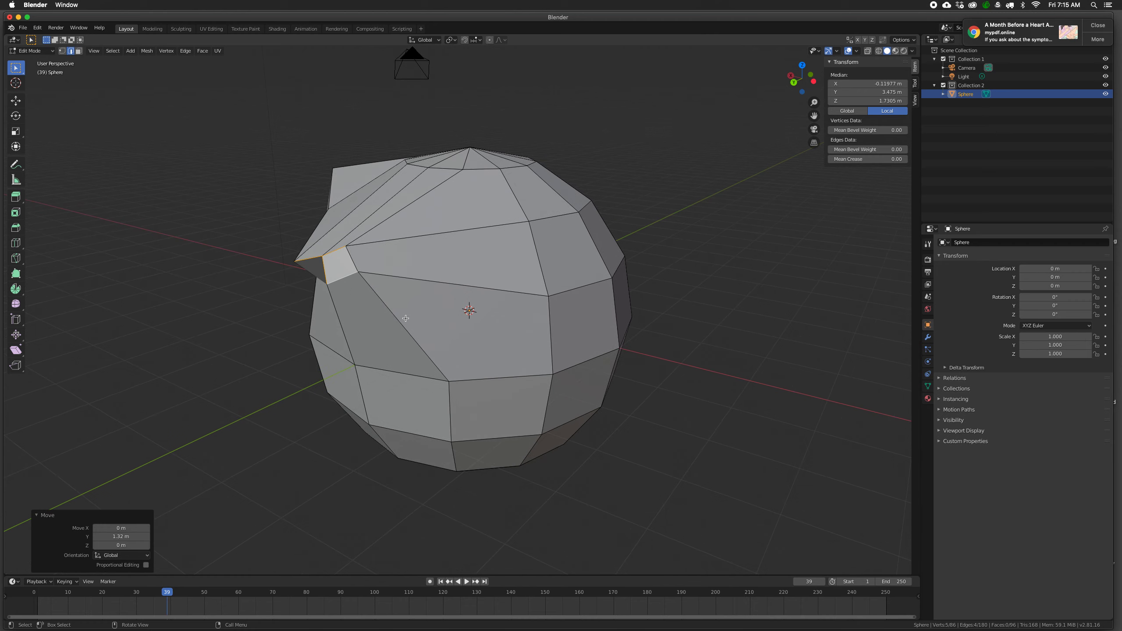
{"action": "middle_click_drag", "start_coordinate": [332, 307], "coordinate": [371, 313]}
{"action": "middle_click_drag", "start_coordinate": [362, 240], "coordinate": [347, 282]}
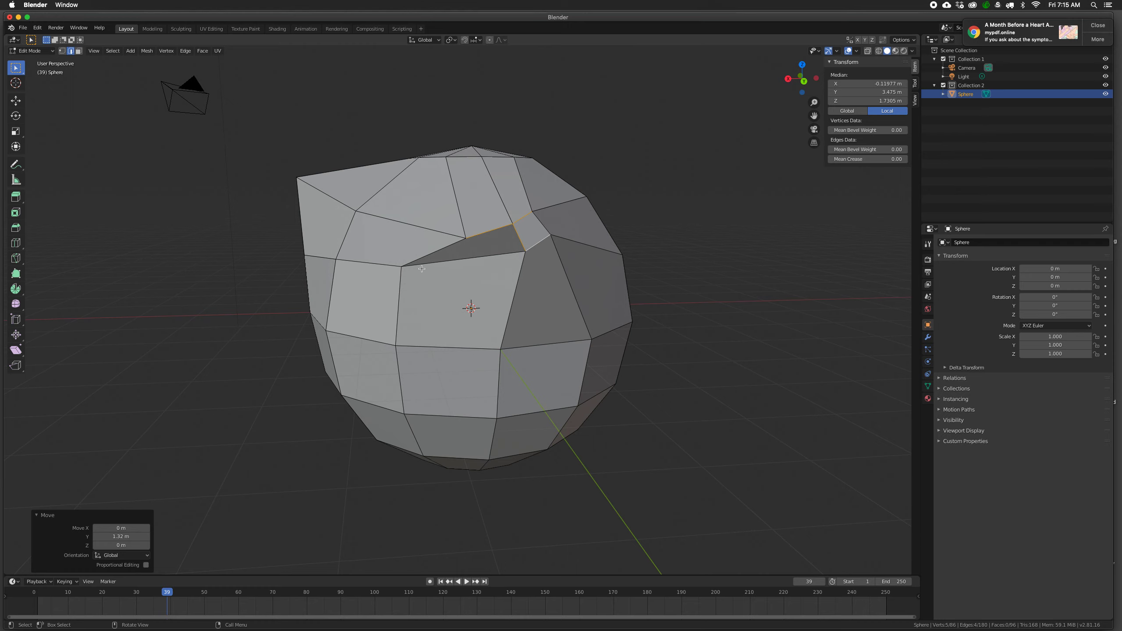
{"action": "middle_click_drag", "start_coordinate": [429, 271], "coordinate": [359, 280]}
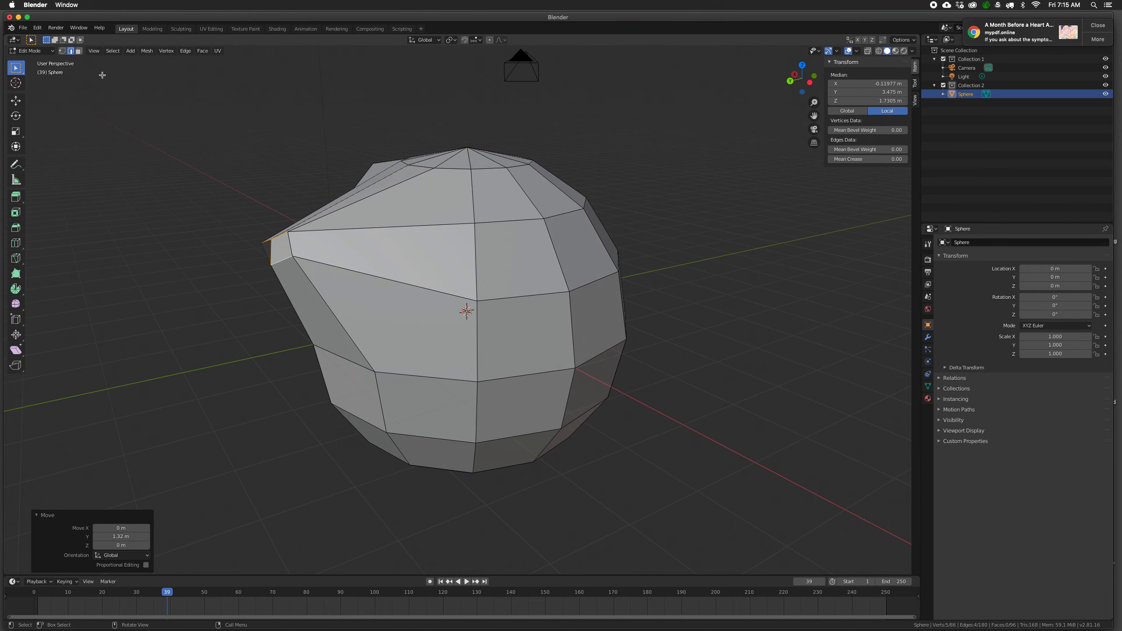
{"action": "left_click", "coordinate": [79, 51]}
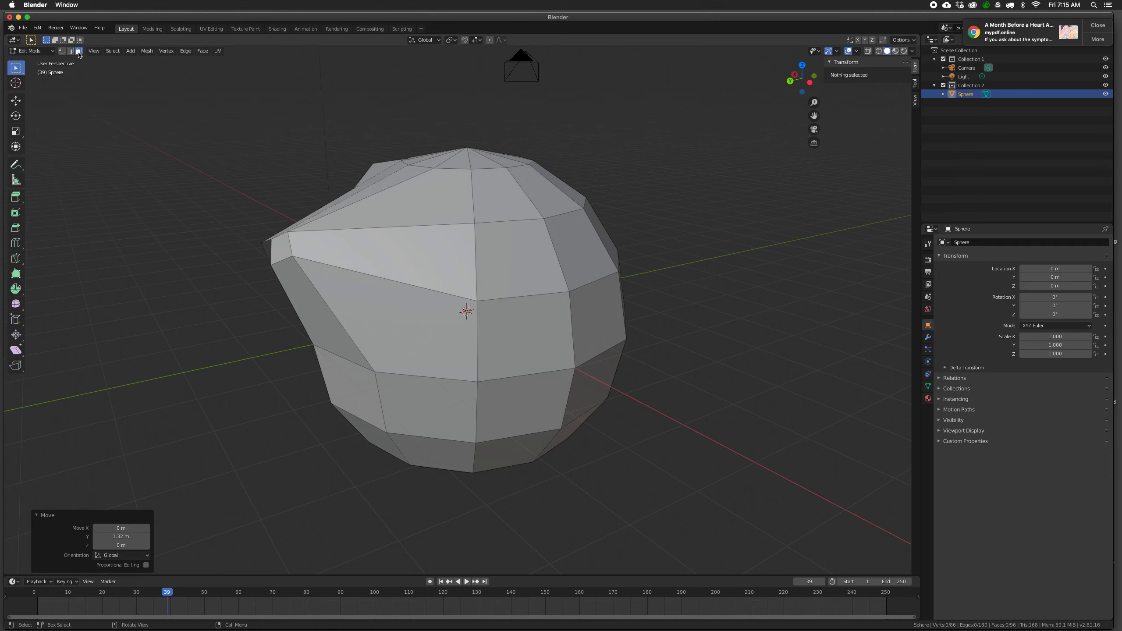
{"action": "left_click", "coordinate": [389, 257]}
{"action": "middle_click_drag", "start_coordinate": [388, 258], "coordinate": [376, 265]}
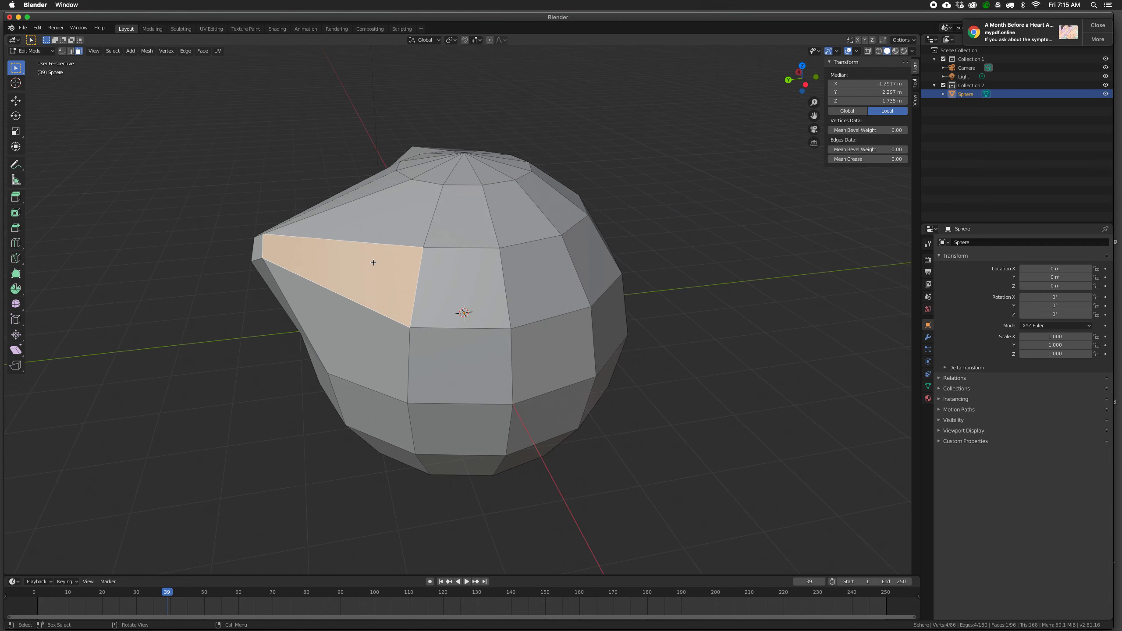
{"action": "key", "text": "g"}
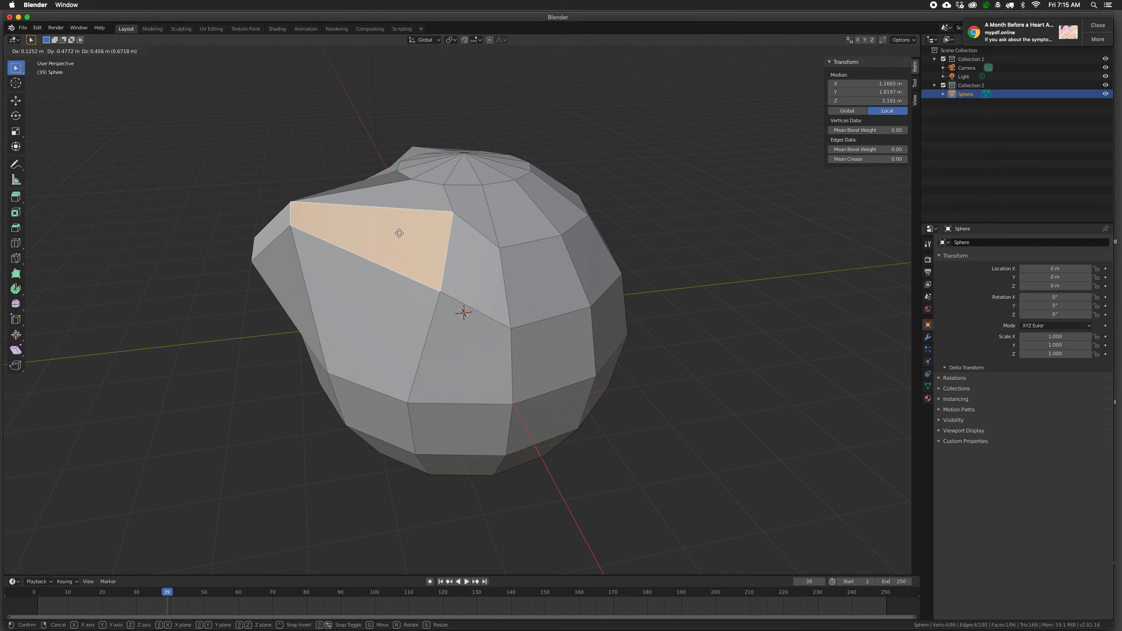
{"action": "key", "text": "y"}
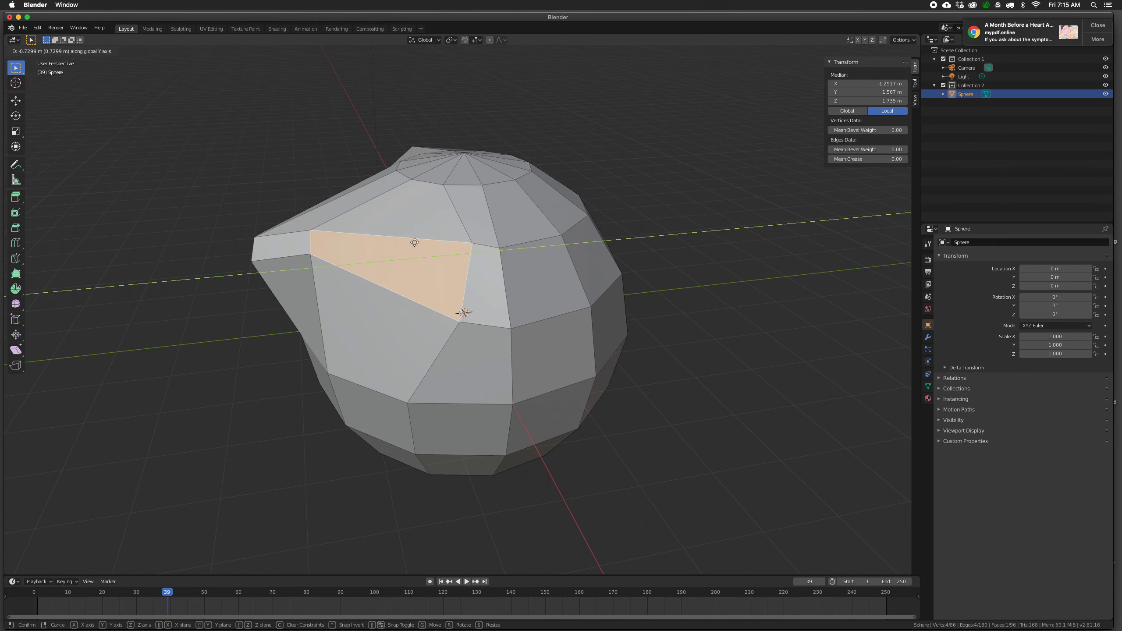
{"action": "left_click", "coordinate": [404, 253]}
- Move the selected face about -1.42 m along the X axis, pulling it out of the sphere
{"action": "middle_click_drag", "start_coordinate": [404, 253], "coordinate": [512, 262]}
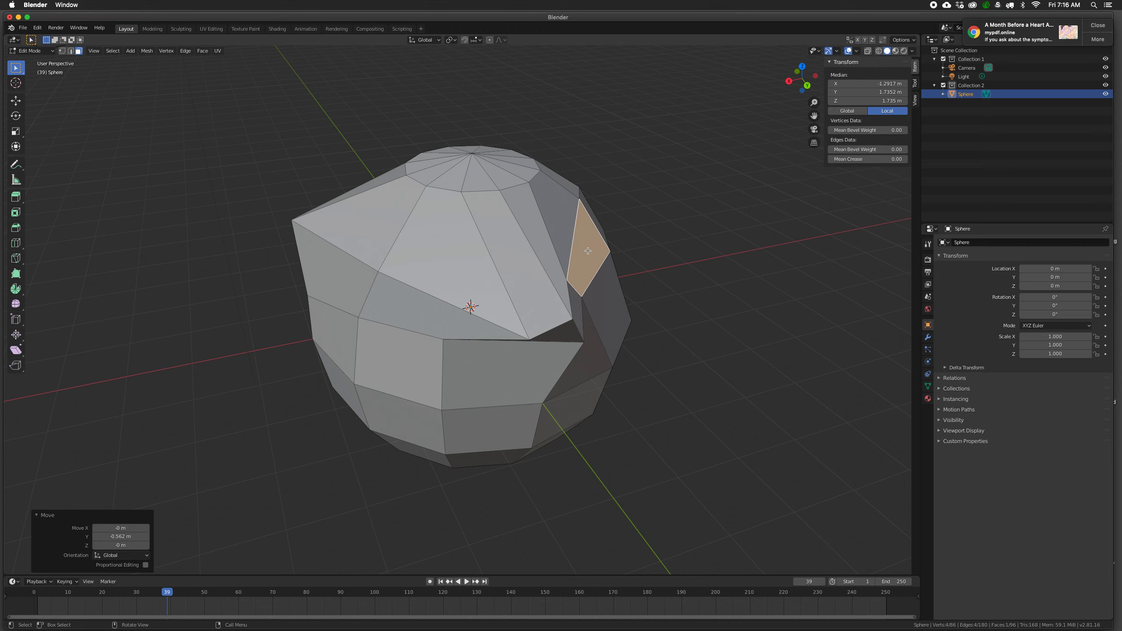
{"action": "key", "text": "g"}
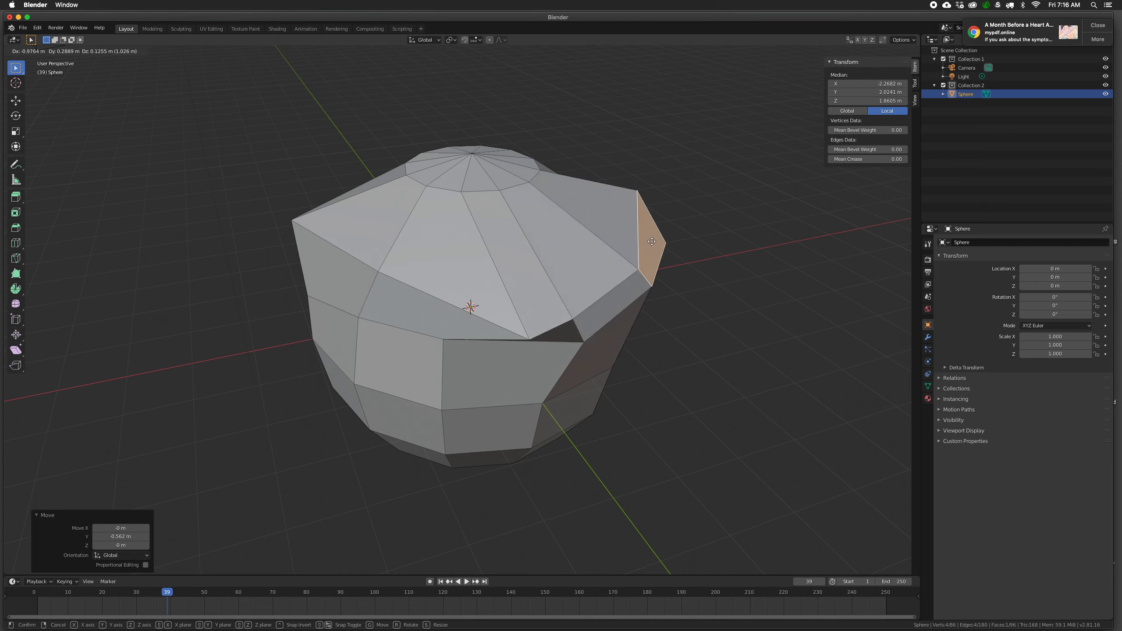
{"action": "key", "text": "x"}
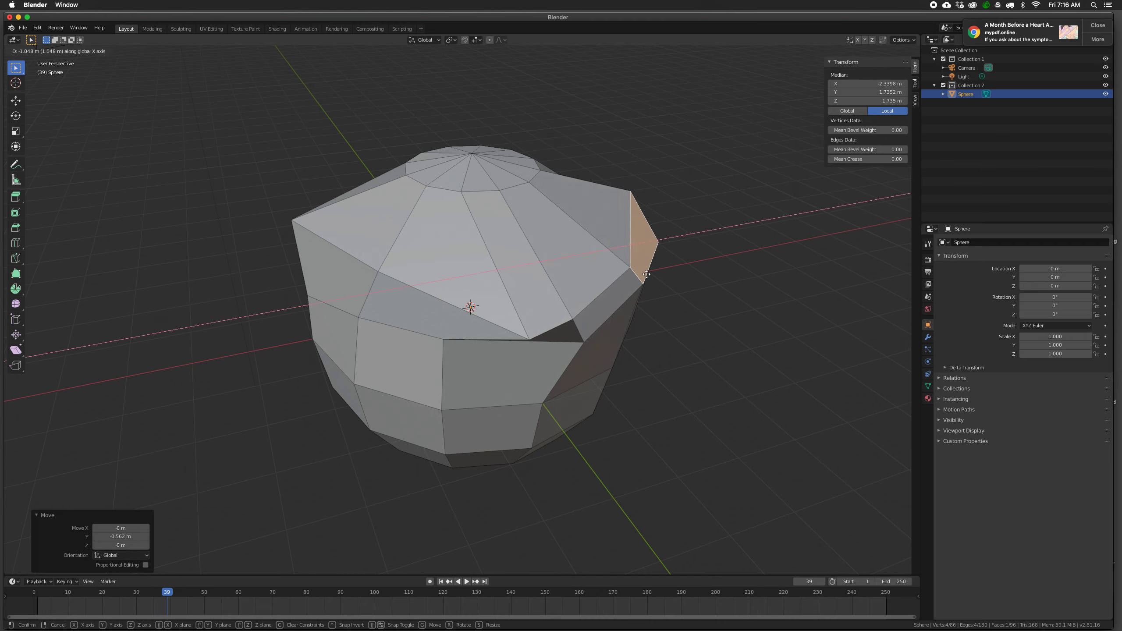
{"action": "left_click", "coordinate": [656, 266]}
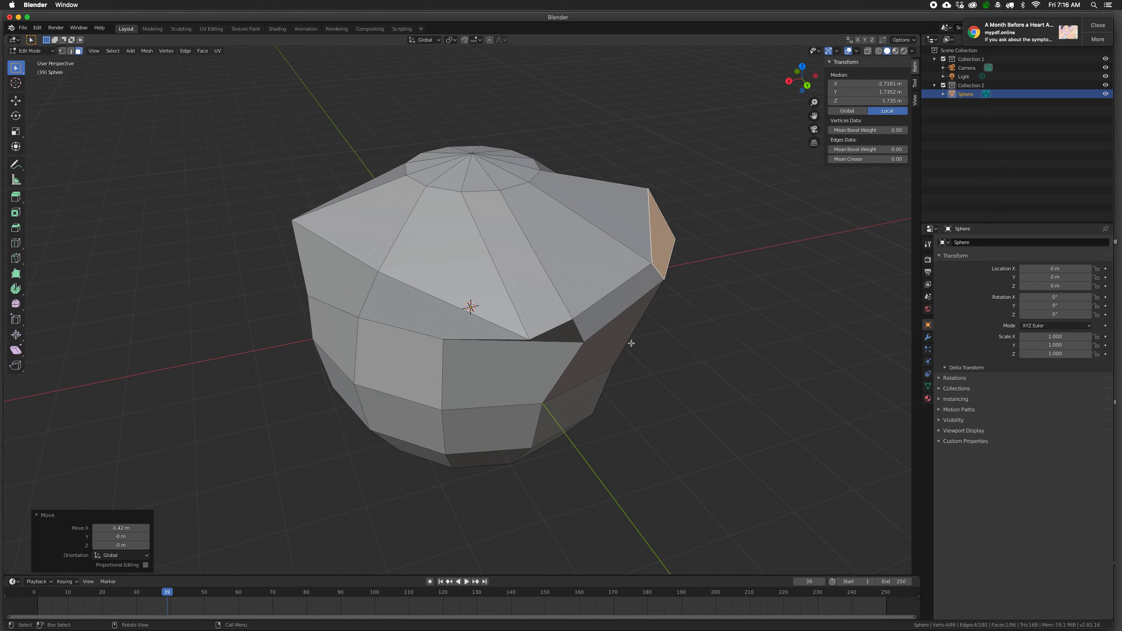
- Rotate the pulled-out face about 2° in the view plane and scale it down uniformly to about 0.256
{"action": "middle_click_drag", "start_coordinate": [623, 222], "coordinate": [662, 283]}
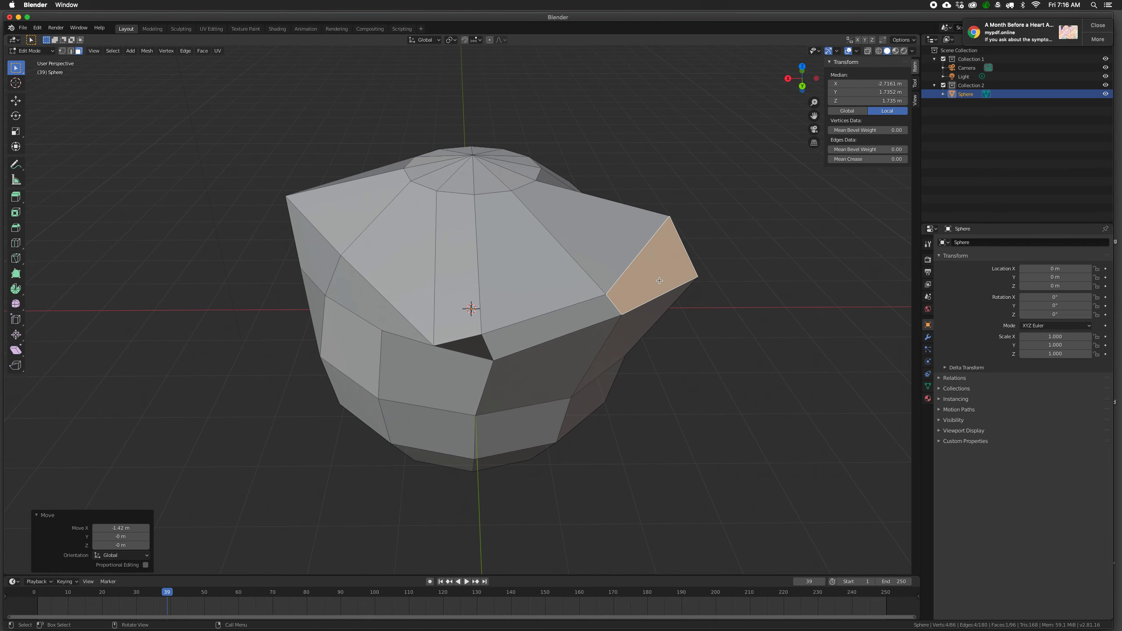
{"action": "key", "text": "r"}
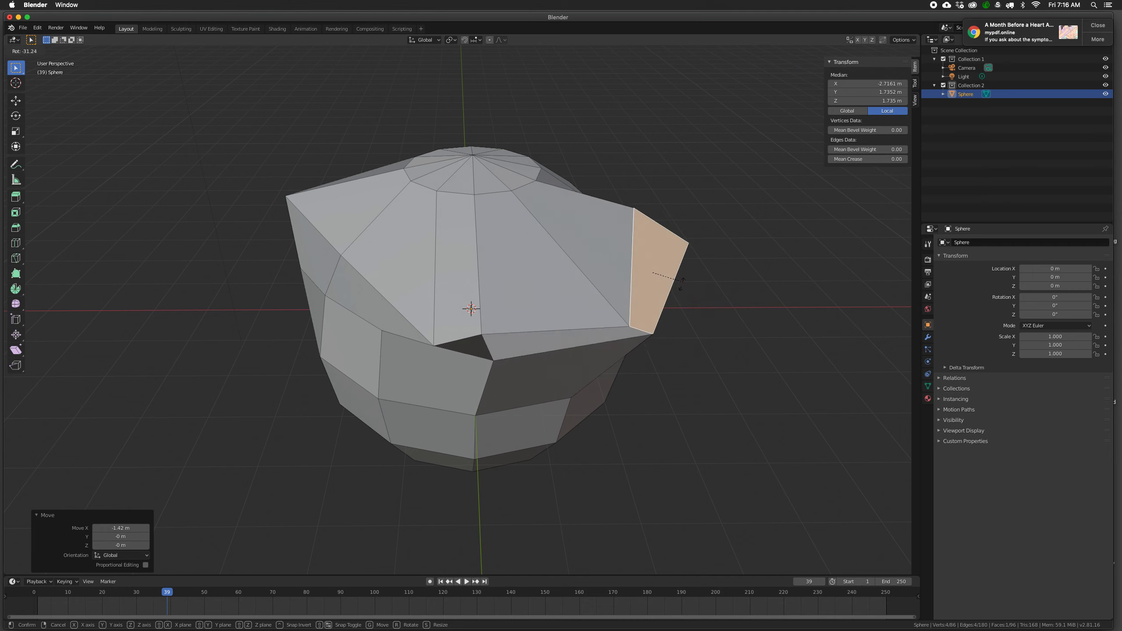
{"action": "left_click", "coordinate": [675, 297]}
{"action": "key", "text": "s"}
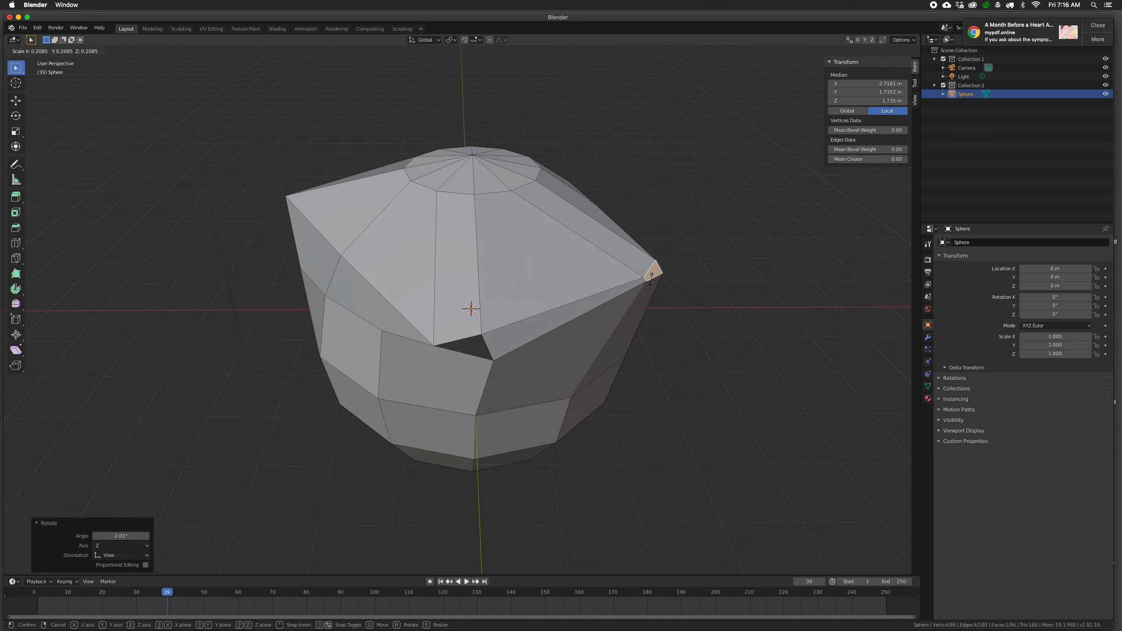
{"action": "left_click", "coordinate": [651, 283]}
- Examine the shrunken face and the stretched faces around it from several angles and distances
{"action": "middle_click_drag", "start_coordinate": [650, 284], "coordinate": [508, 306]}
{"action": "scroll", "coordinate": [507, 305], "scroll_direction": "up", "scroll_amount": 8}
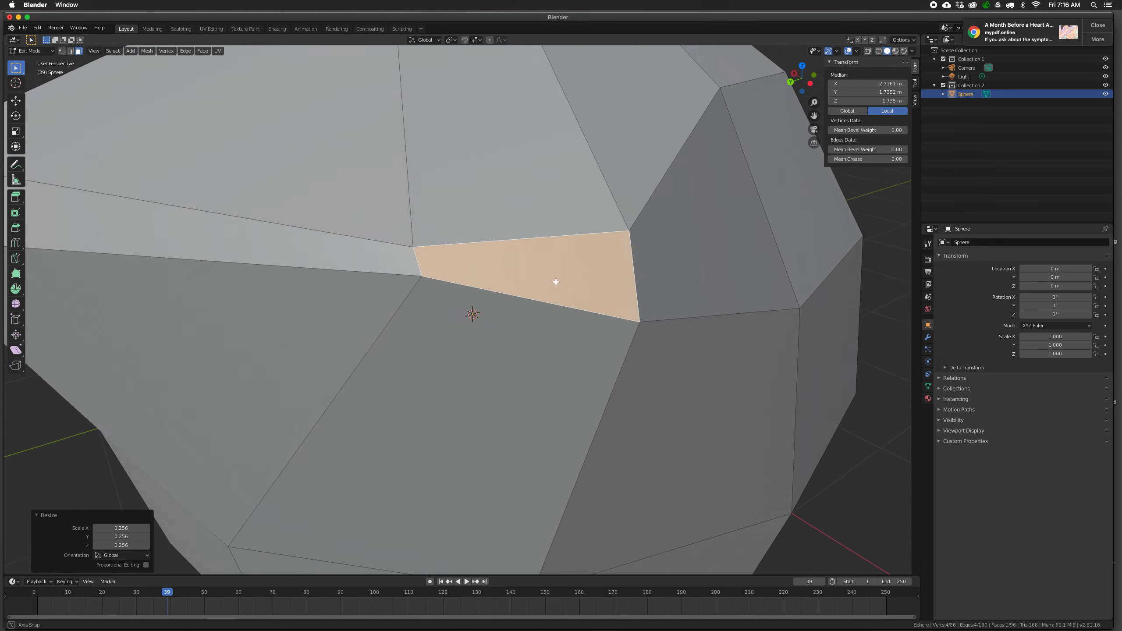
{"action": "scroll", "coordinate": [554, 279], "scroll_direction": "down", "scroll_amount": 5}
{"action": "middle_click_drag", "start_coordinate": [532, 264], "coordinate": [526, 259]}
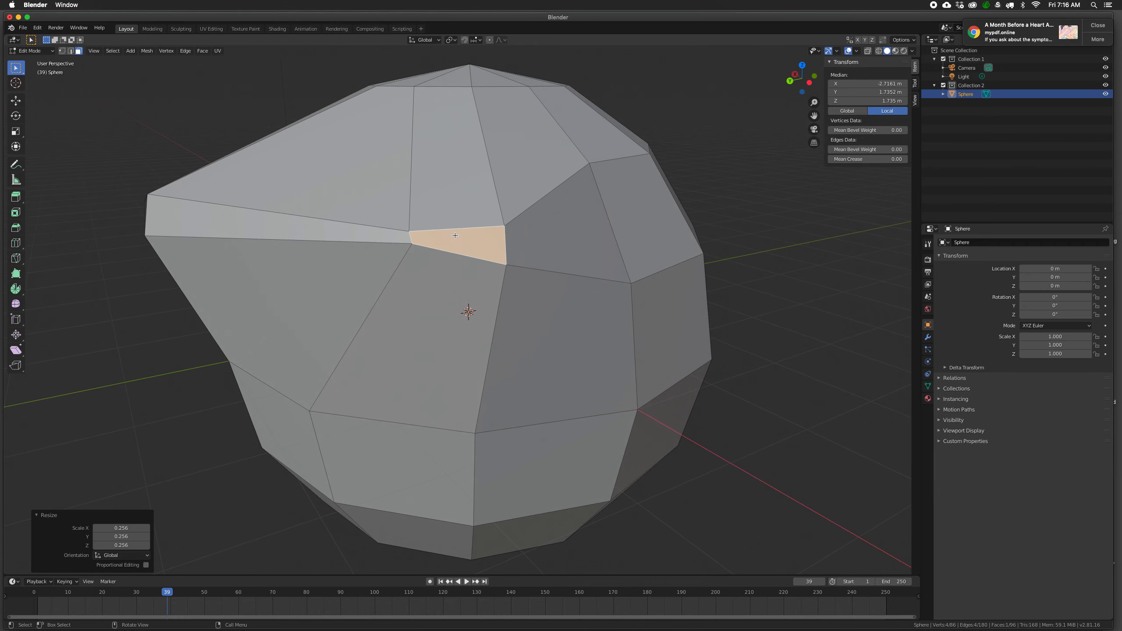
{"action": "left_click", "coordinate": [442, 231]}
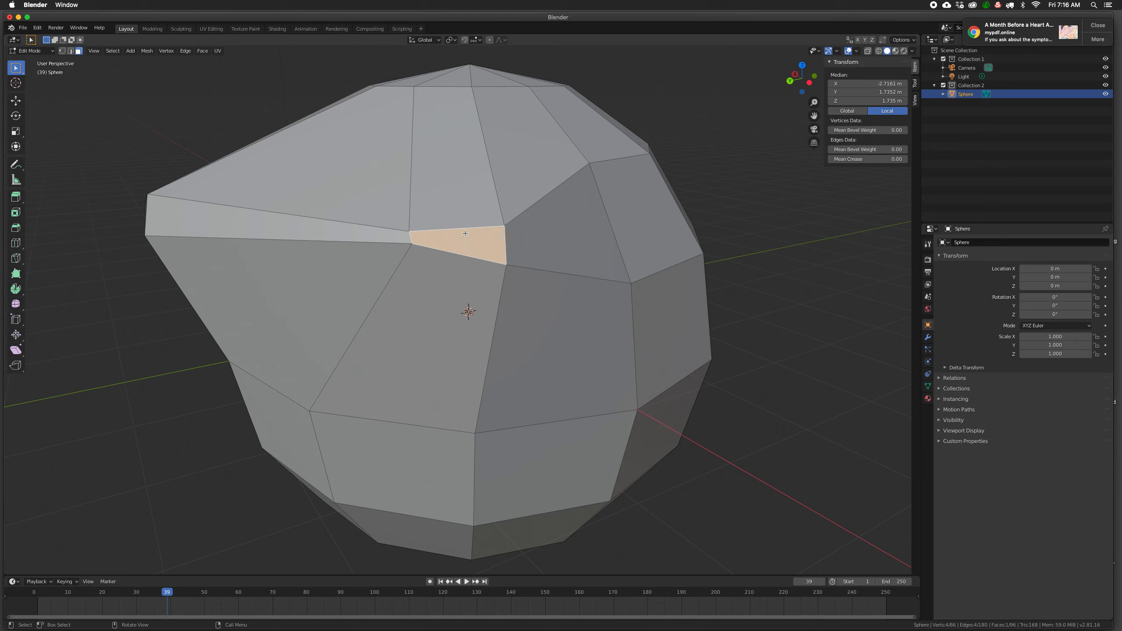
{"action": "left_click", "coordinate": [446, 228]}
{"action": "middle_click_drag", "start_coordinate": [429, 262], "coordinate": [410, 259]}
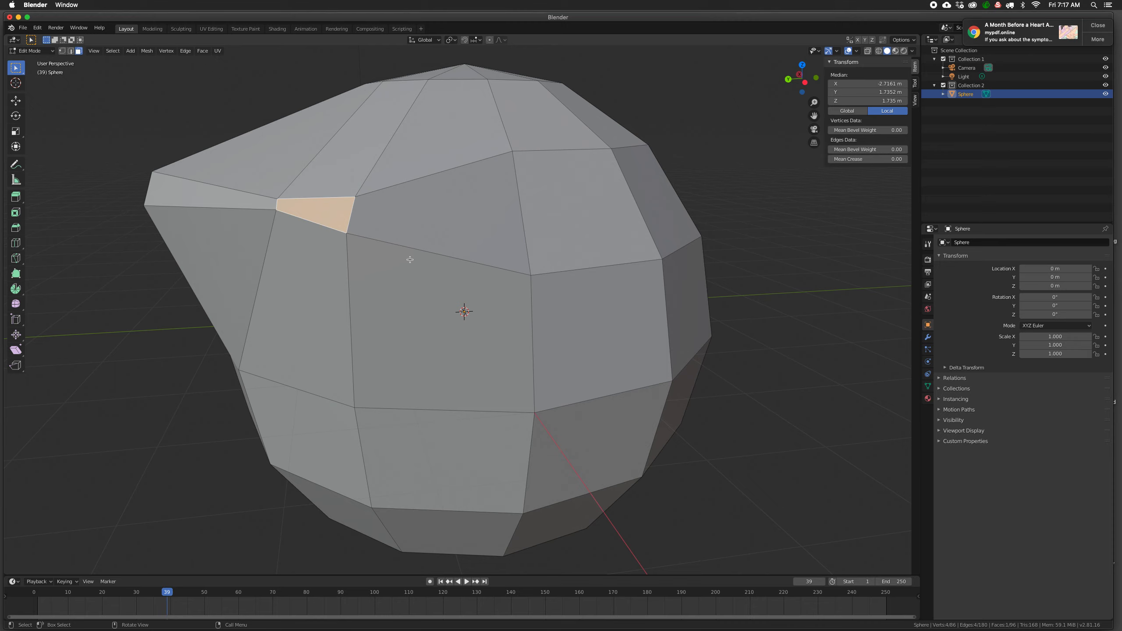
{"action": "middle_click_drag", "start_coordinate": [418, 287], "coordinate": [475, 309]}
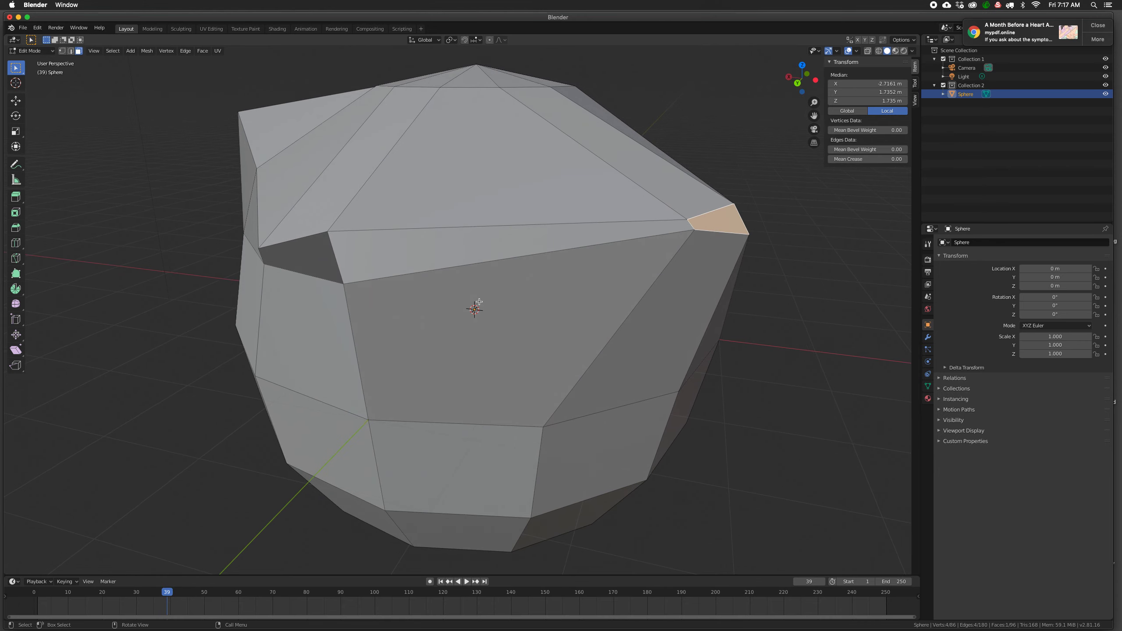
{"action": "scroll", "coordinate": [476, 300], "scroll_direction": "up", "scroll_amount": 1}
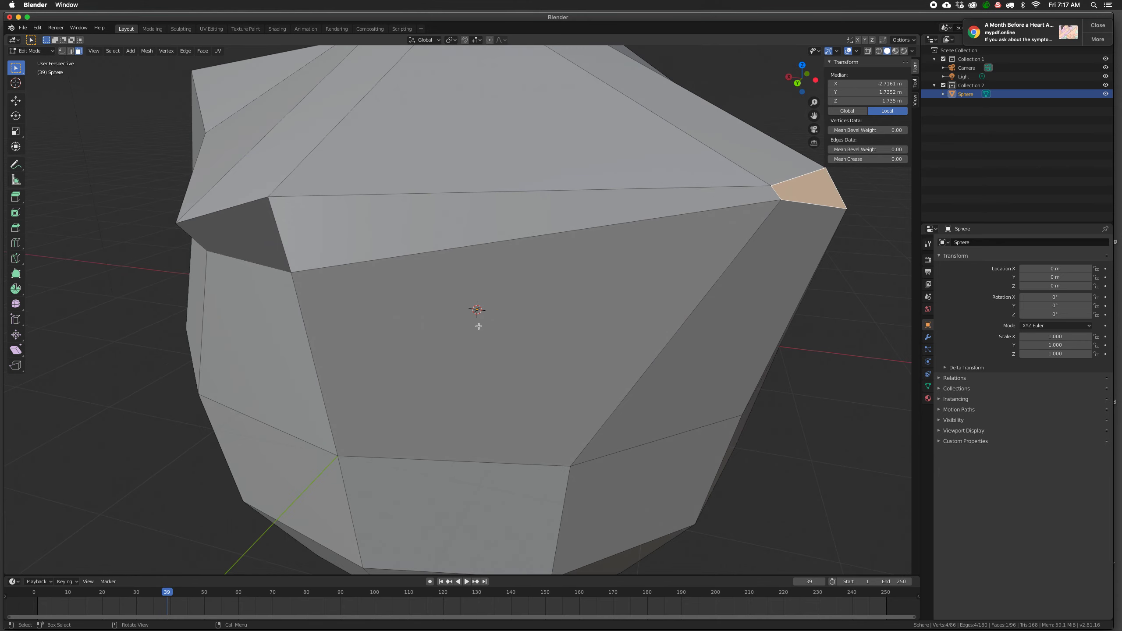
{"action": "scroll", "coordinate": [476, 313], "scroll_direction": "down", "scroll_amount": 1}
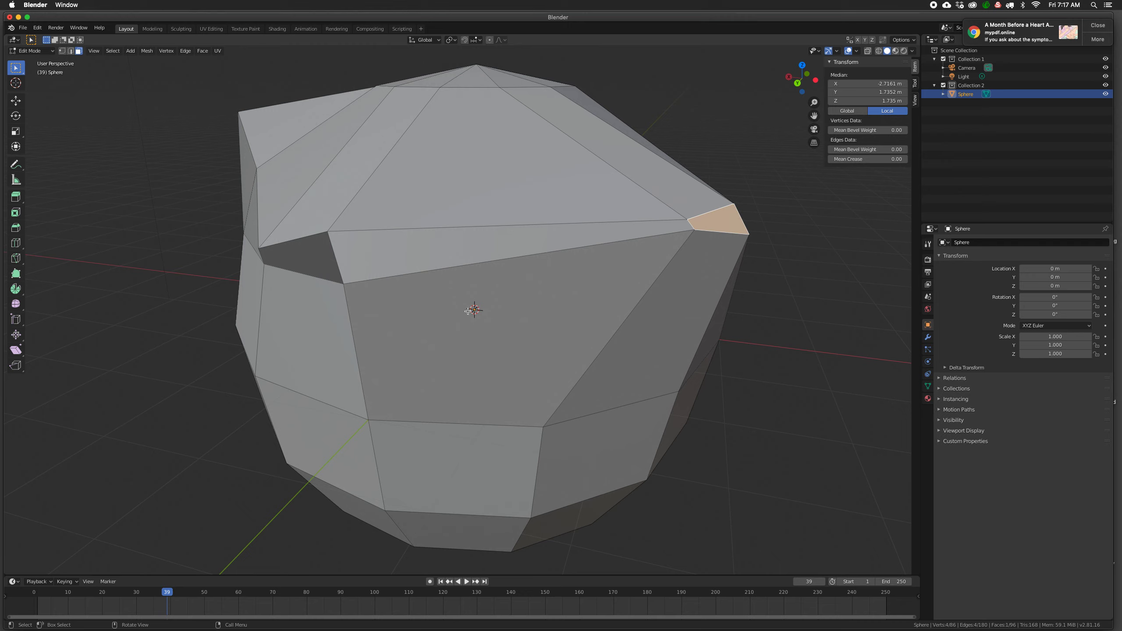
{"action": "middle_click_drag", "start_coordinate": [467, 310], "coordinate": [542, 276]}
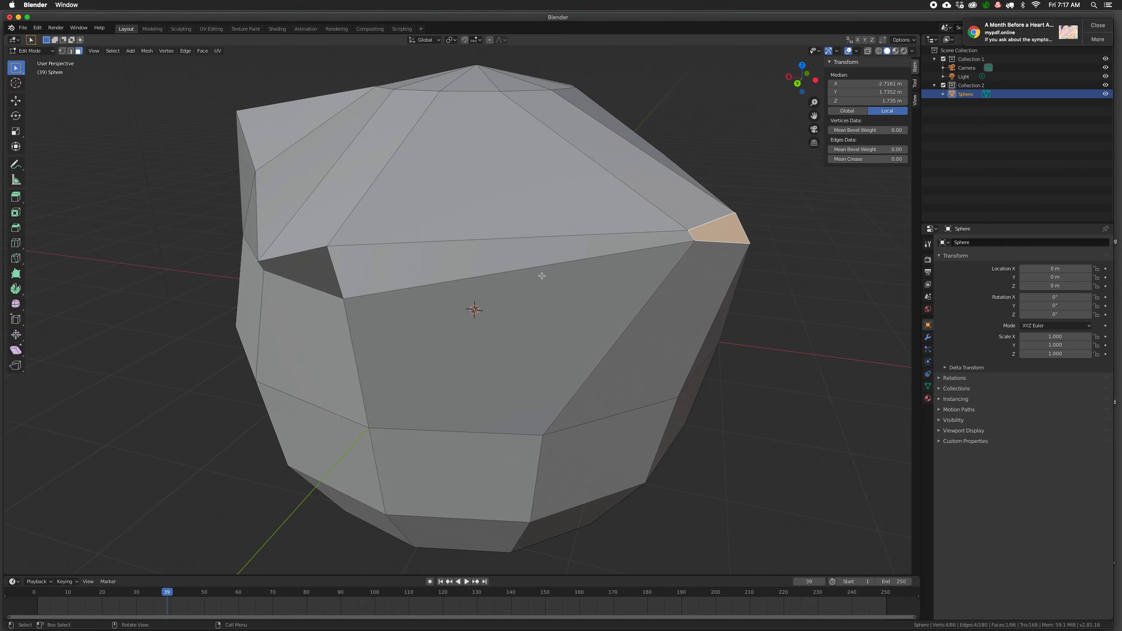